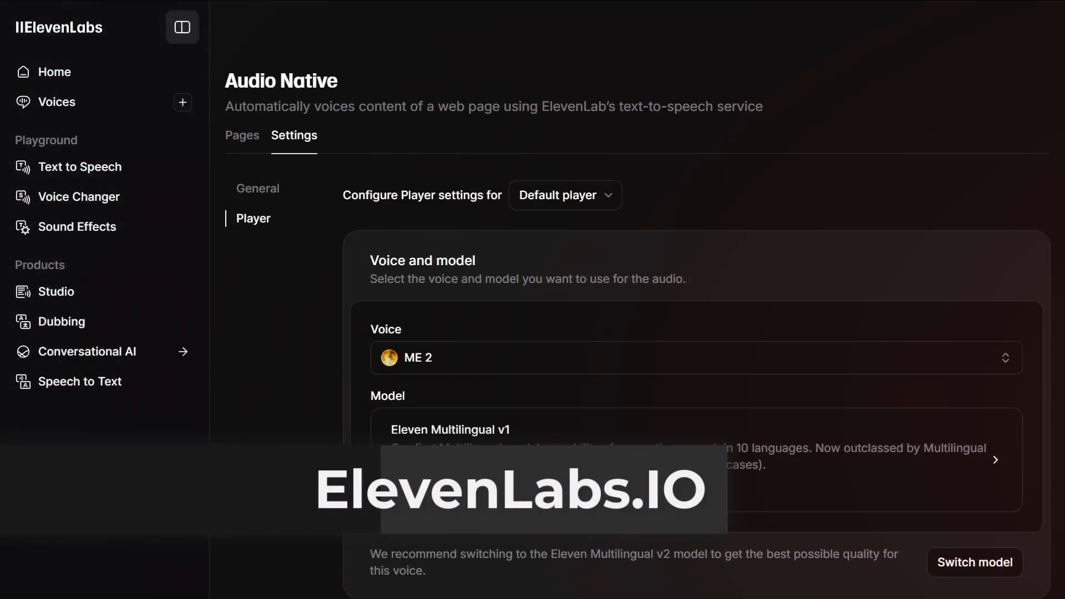
- Examine the Audio Native player settings, including voice, model, player appearance and title, and the general embed code and URL allowlist
scroll(636, 333, "down", 2)
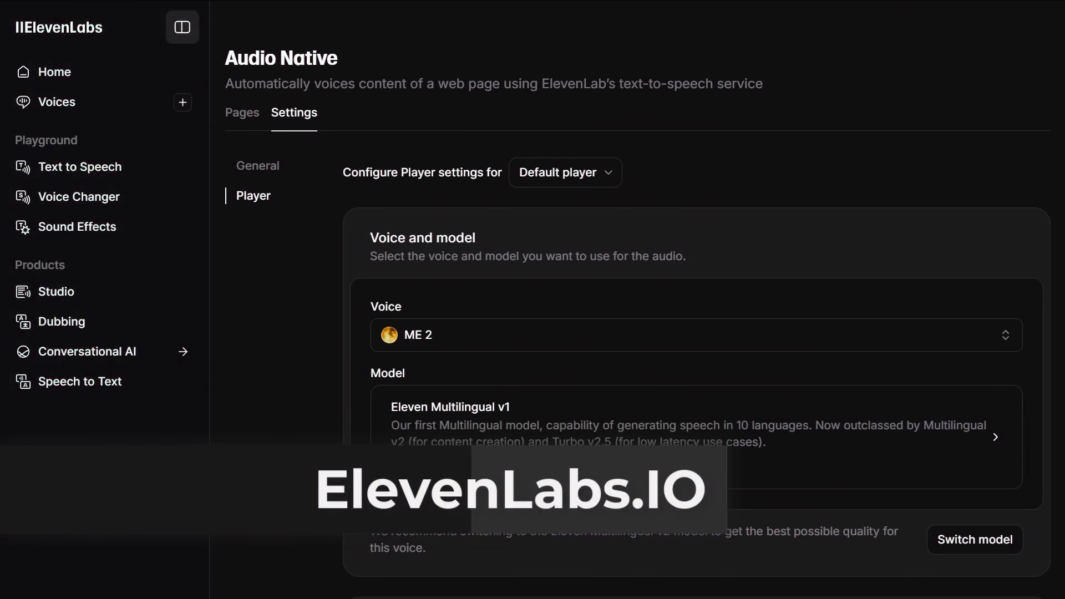
scroll(636, 333, "down", 3)
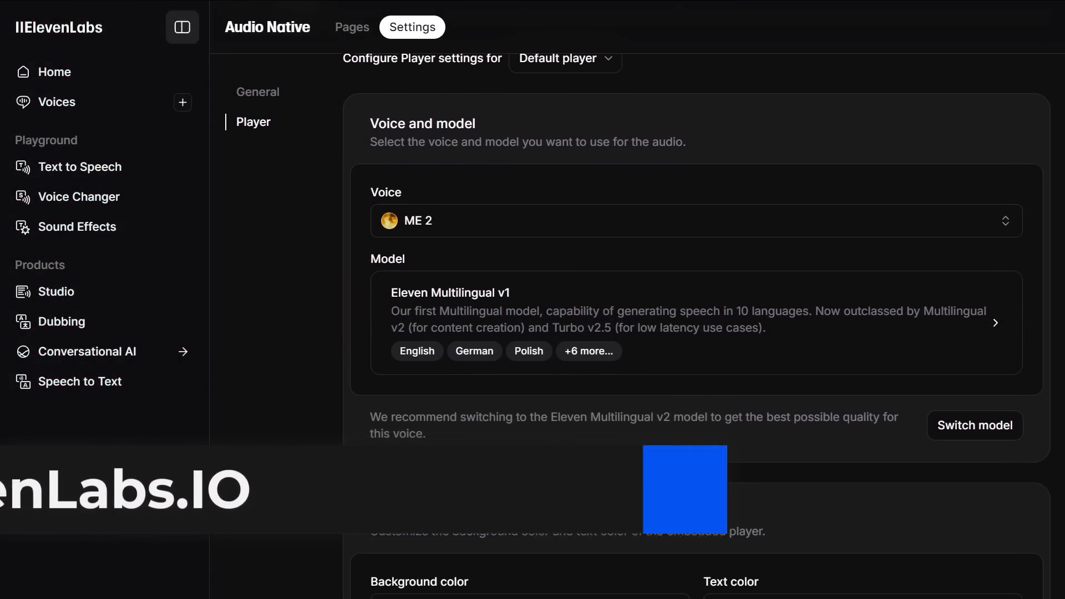
scroll(637, 333, "down", 3)
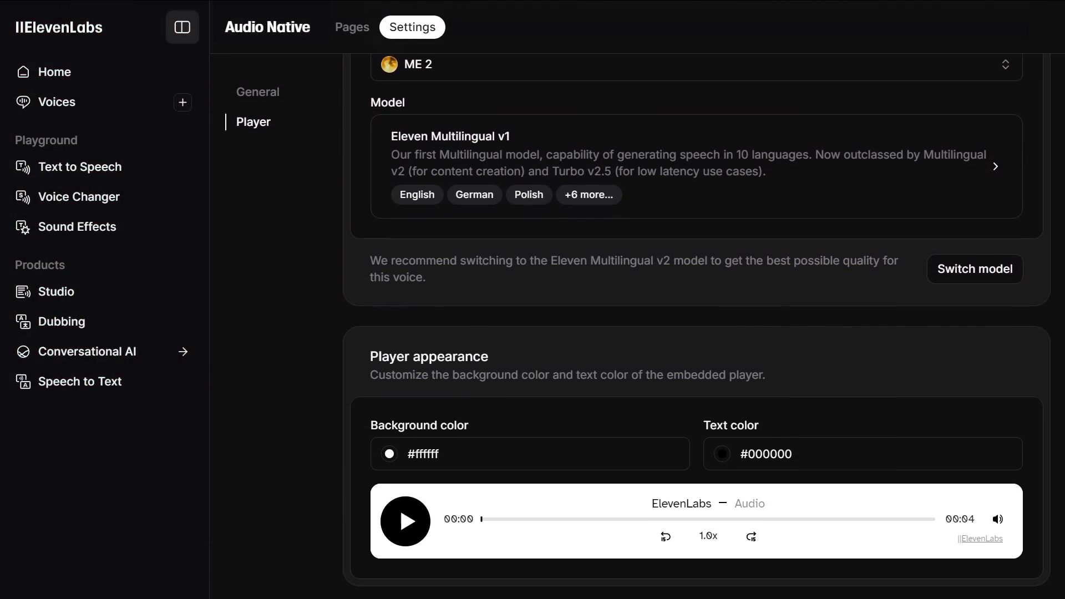
scroll(637, 333, "down", 3)
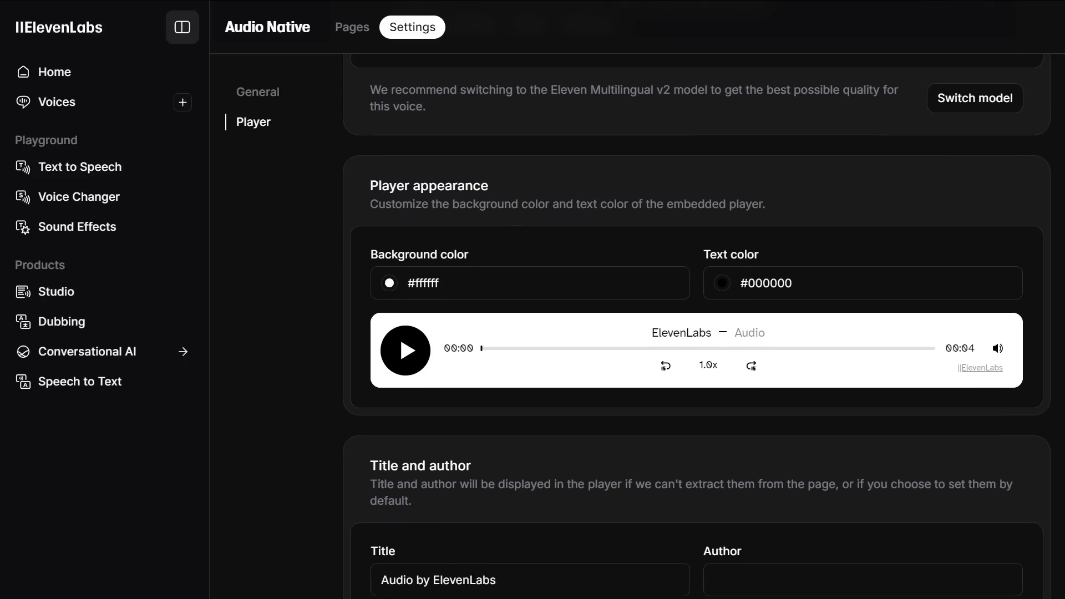
scroll(637, 333, "down", 2)
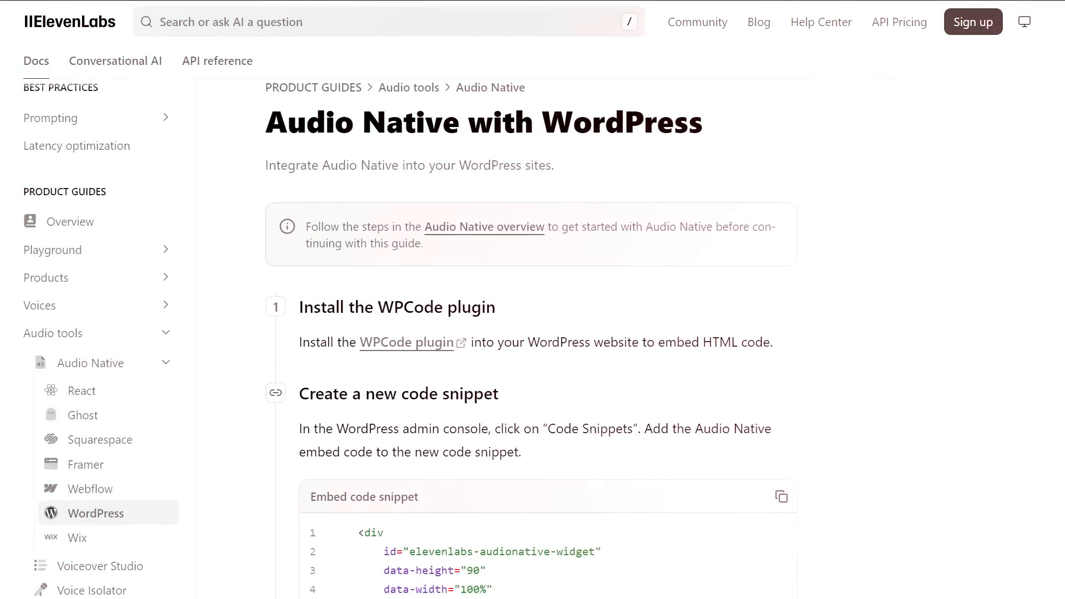
scroll(531, 332, "down", 3)
scroll(531, 333, "down", 2)
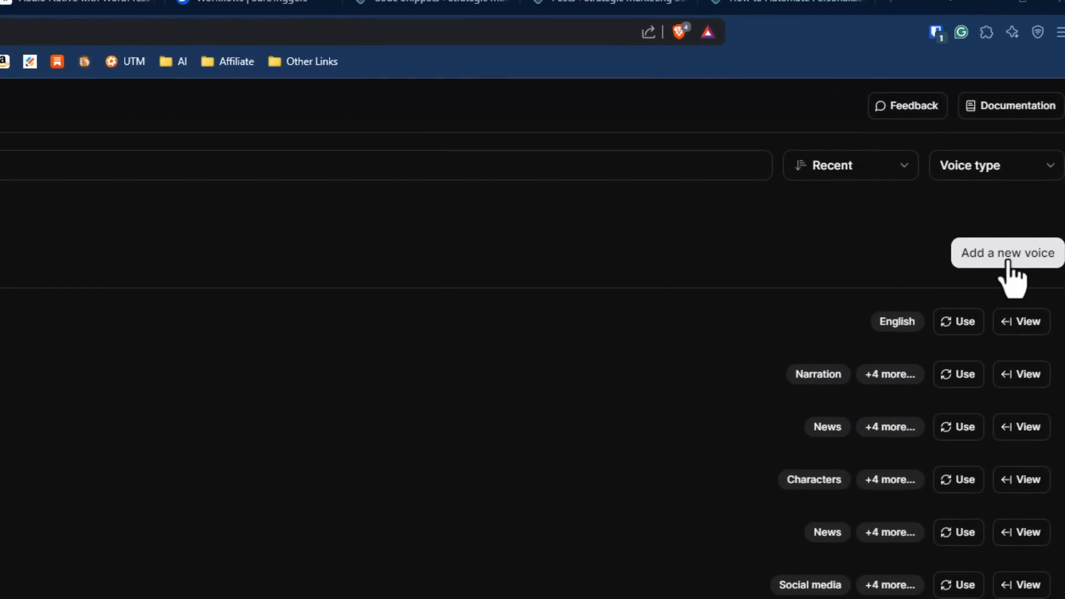
- Start adding a new voice to view the Instant Voice Clone upload form, and close it
left_click(1008, 255)
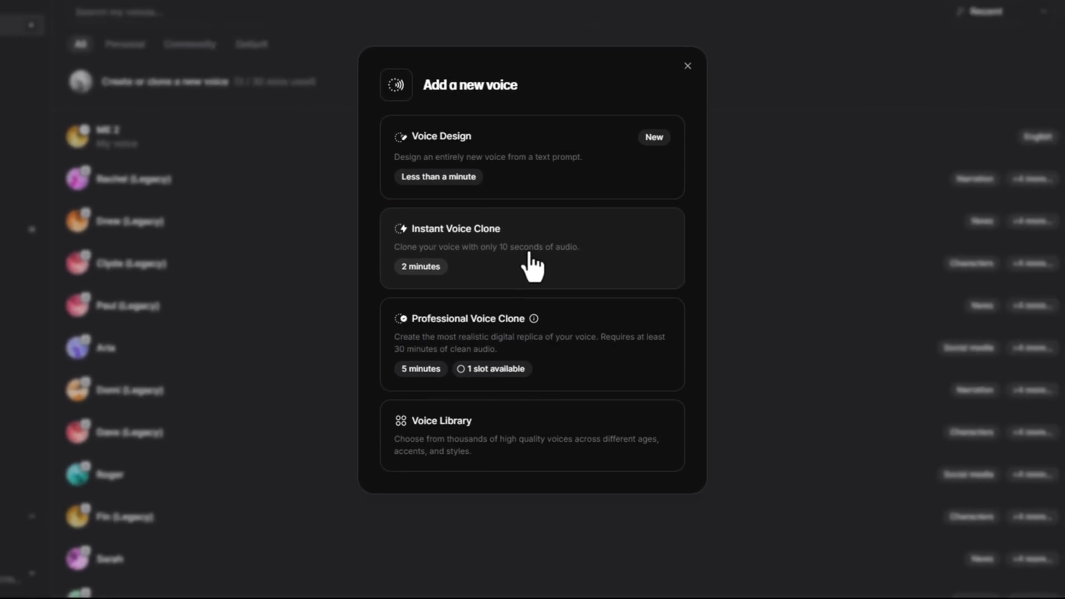
left_click(531, 264)
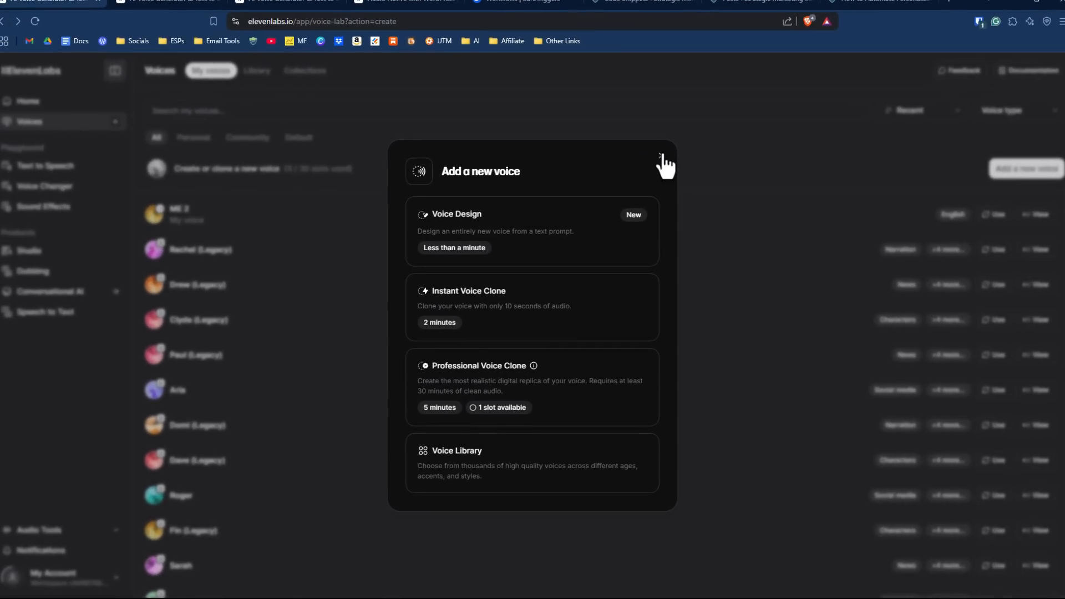
left_click(661, 157)
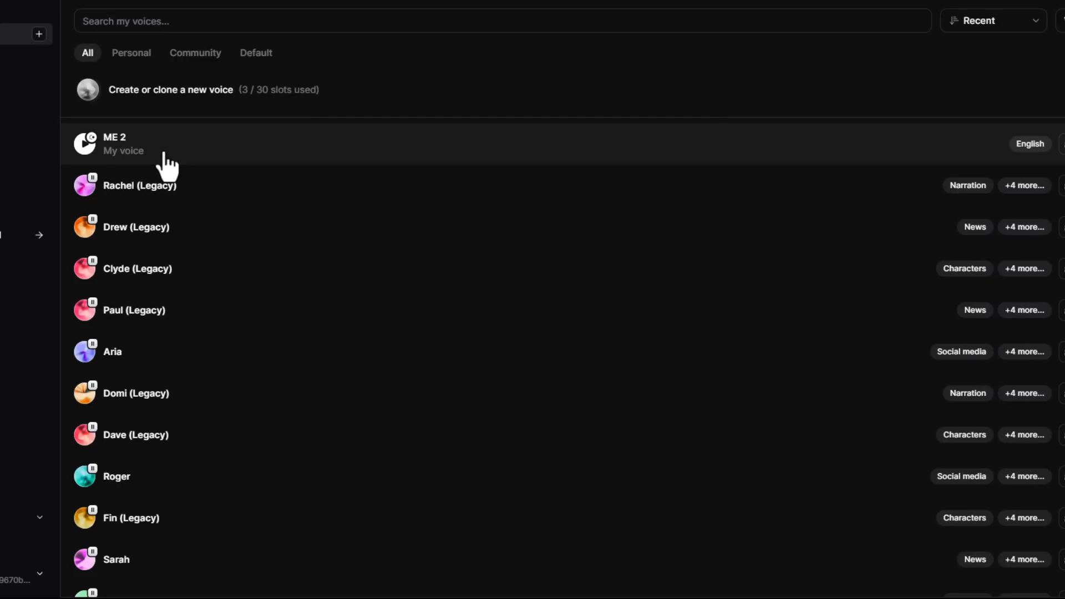
- Filter the voice list to personal voices and play the preview of the ME 2 voice
left_click(139, 55)
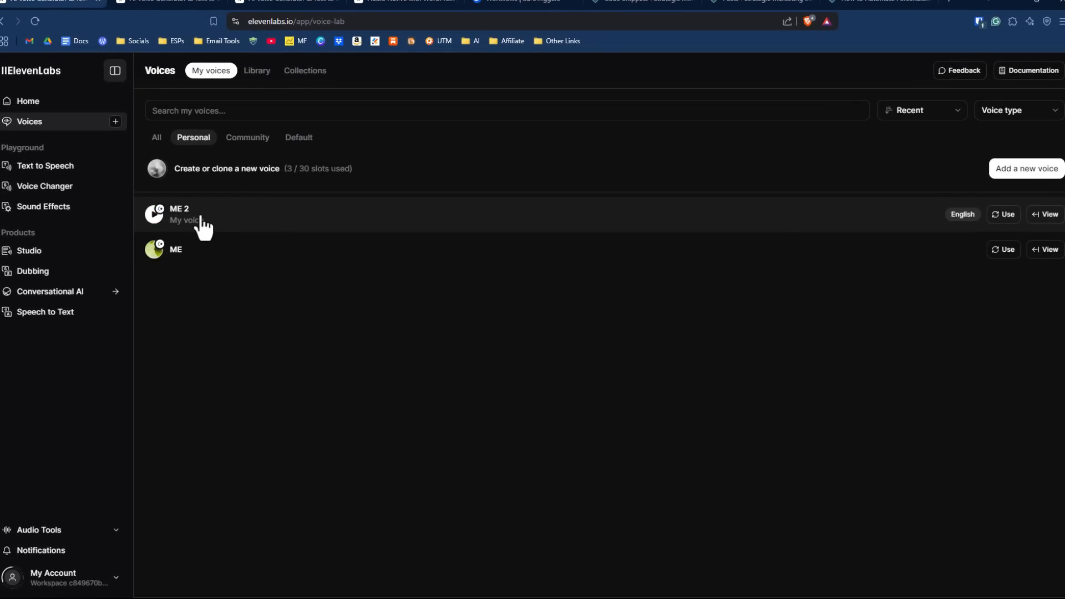
left_click(156, 221)
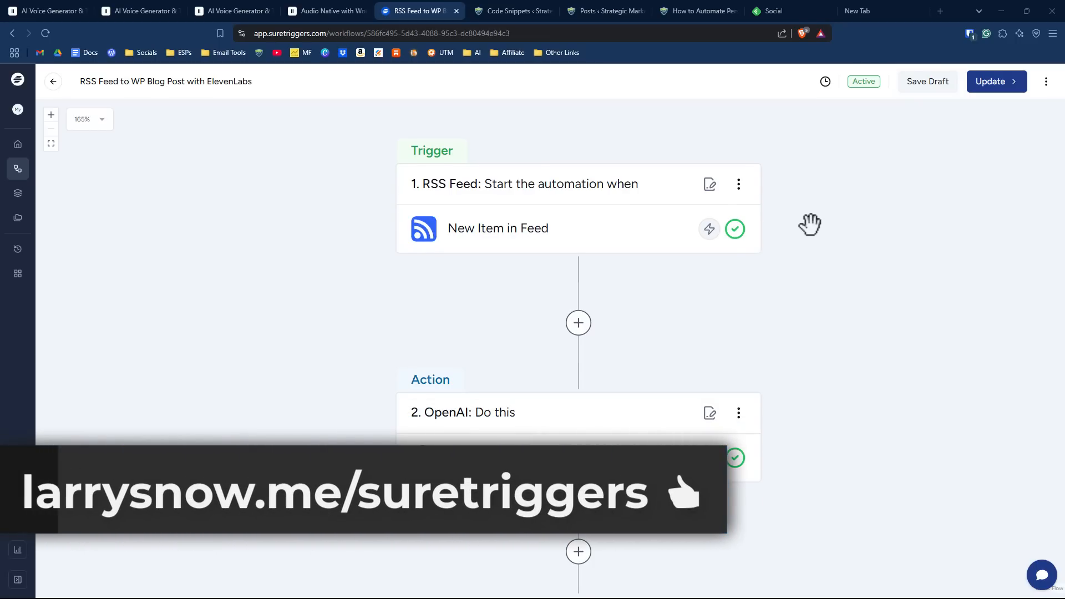
- Switch to SureTriggers, review the RSS Feed to WP Blog Post with ElevenLabs workflow, and open its Text to Speech action
scroll(820, 269, "down", 2)
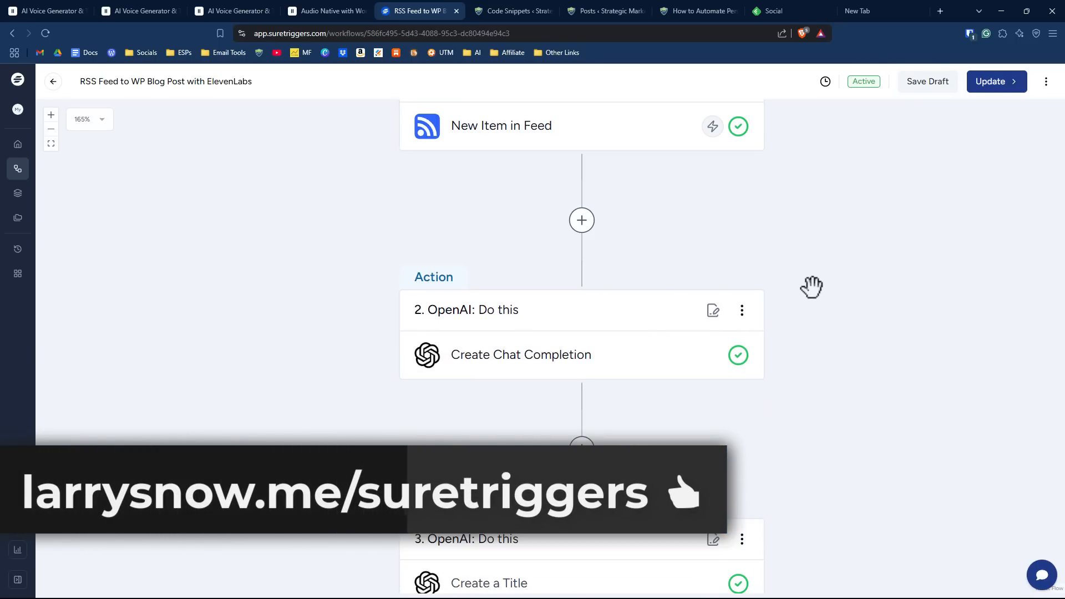
left_click_drag(809, 292, 814, 226)
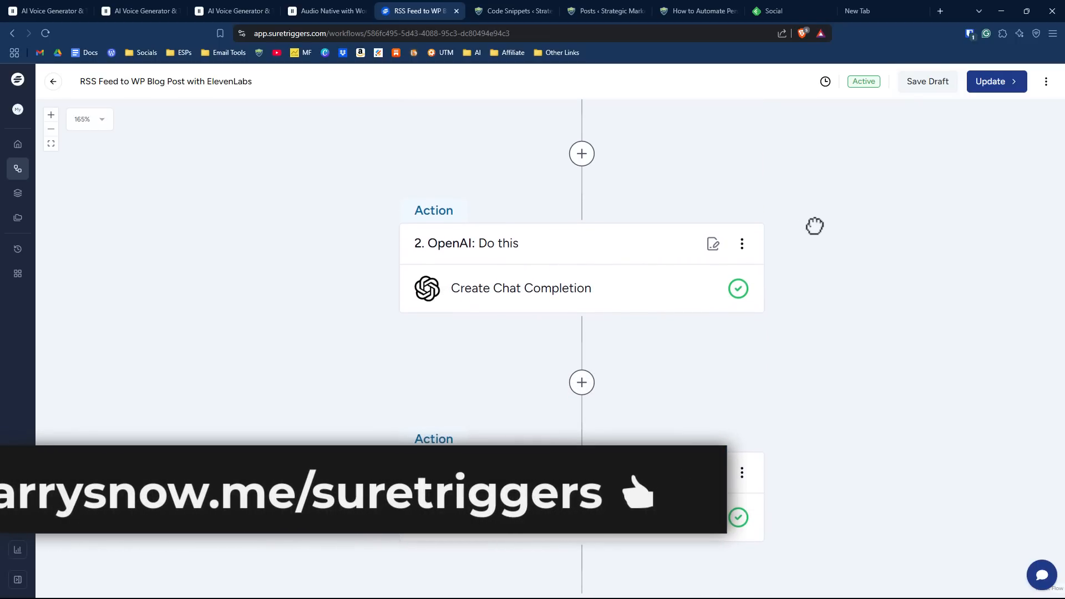
scroll(821, 252, "down", 1)
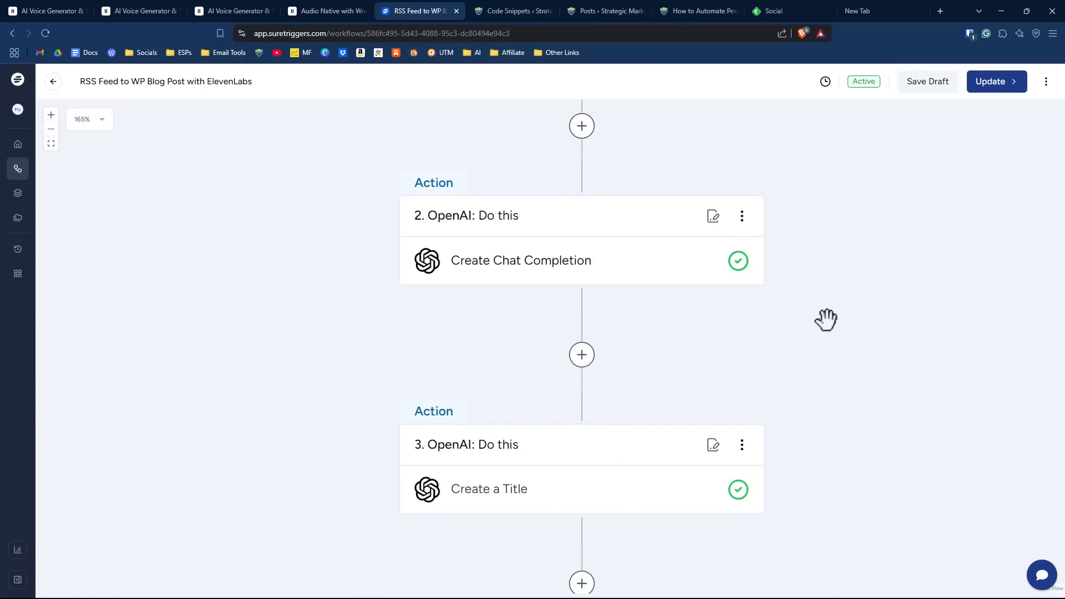
scroll(830, 294, "down", 2)
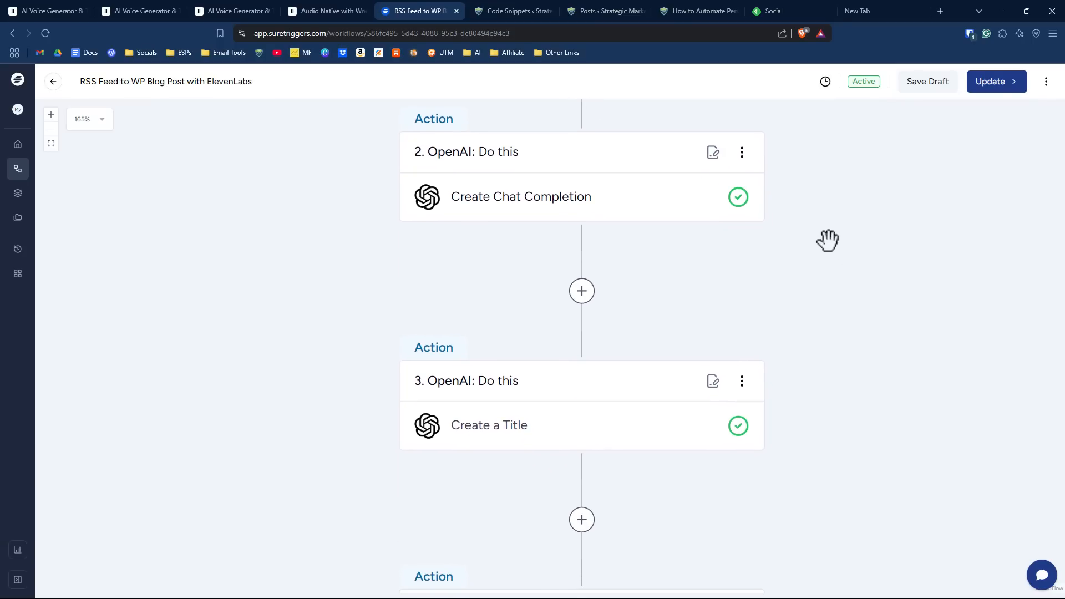
left_click_drag(813, 278, 815, 204)
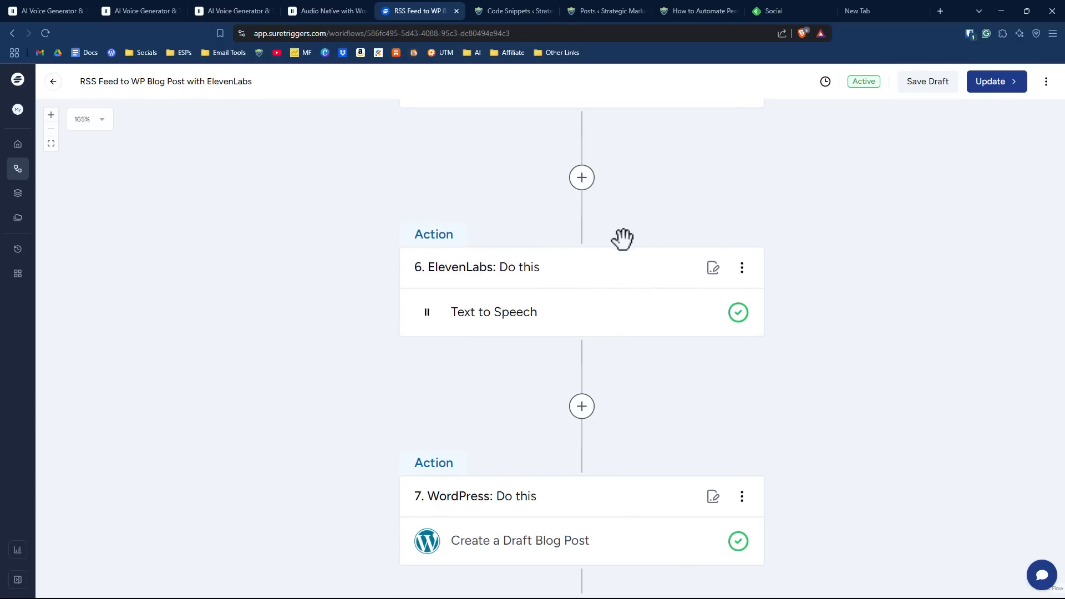
left_click(515, 314)
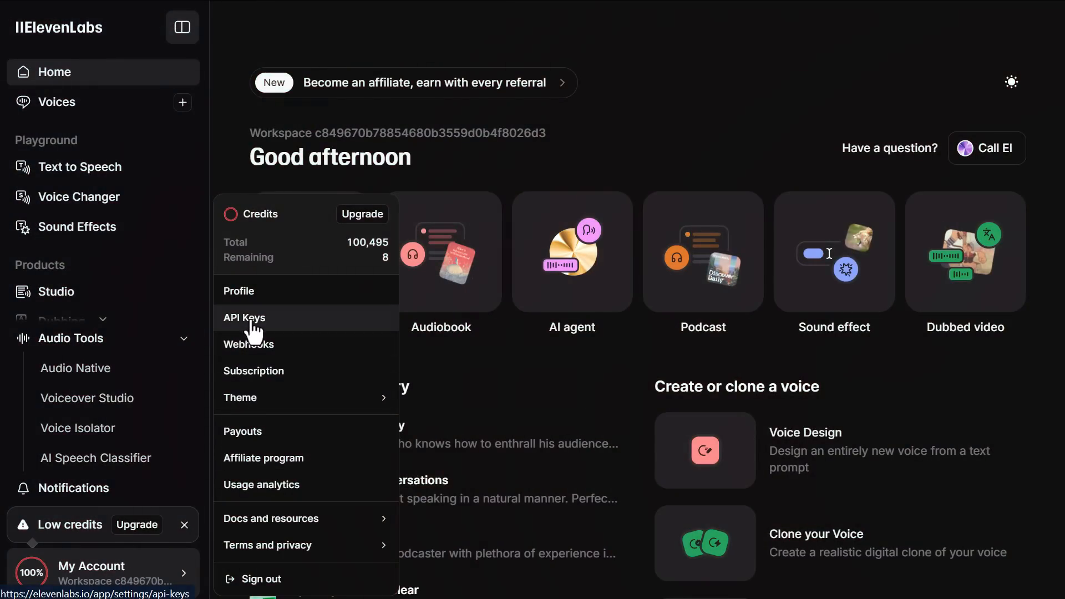
- Open the API key settings of the ElevenLabs account and start creating a new API key
left_click(250, 322)
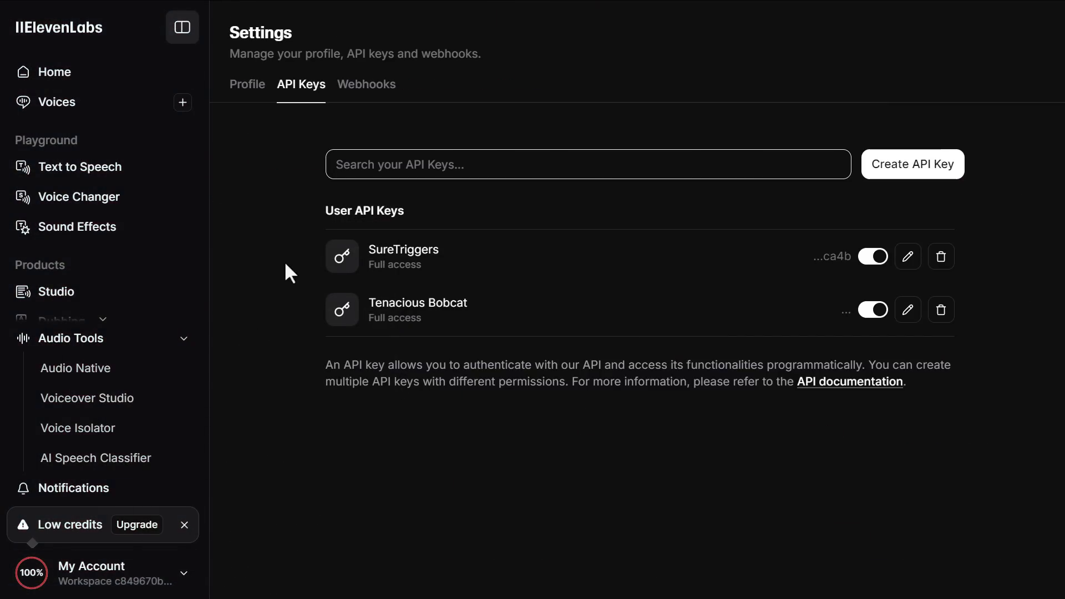
left_click(932, 172)
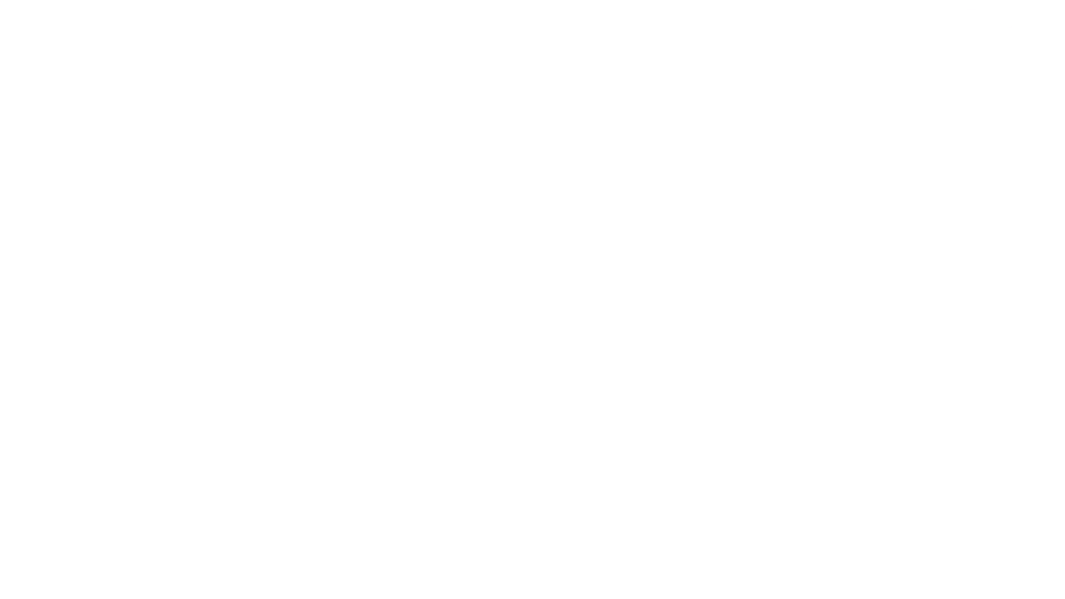
- Examine the ElevenLabs pricing plans and view more details of the $5 per month plan
scroll(413, 192, "down", 5)
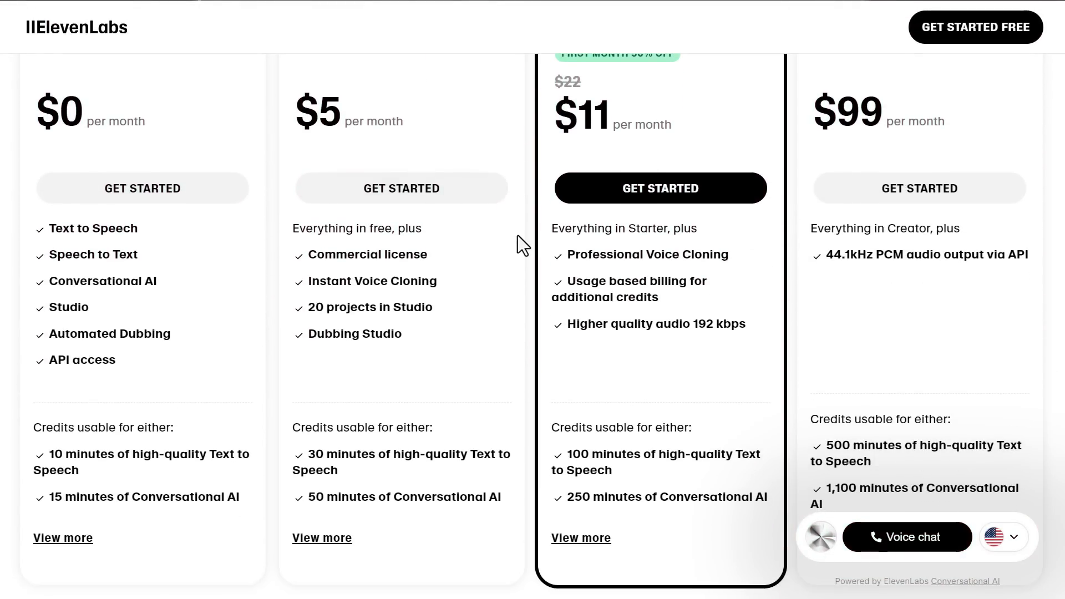
scroll(484, 320, "down", 2)
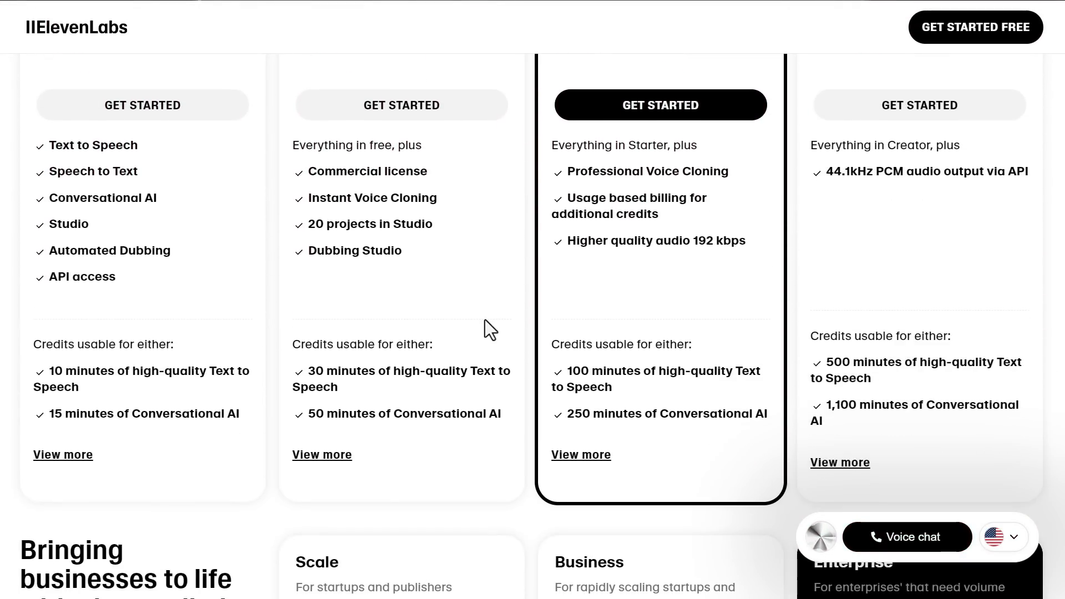
left_click(324, 457)
scroll(138, 465, "down", 2)
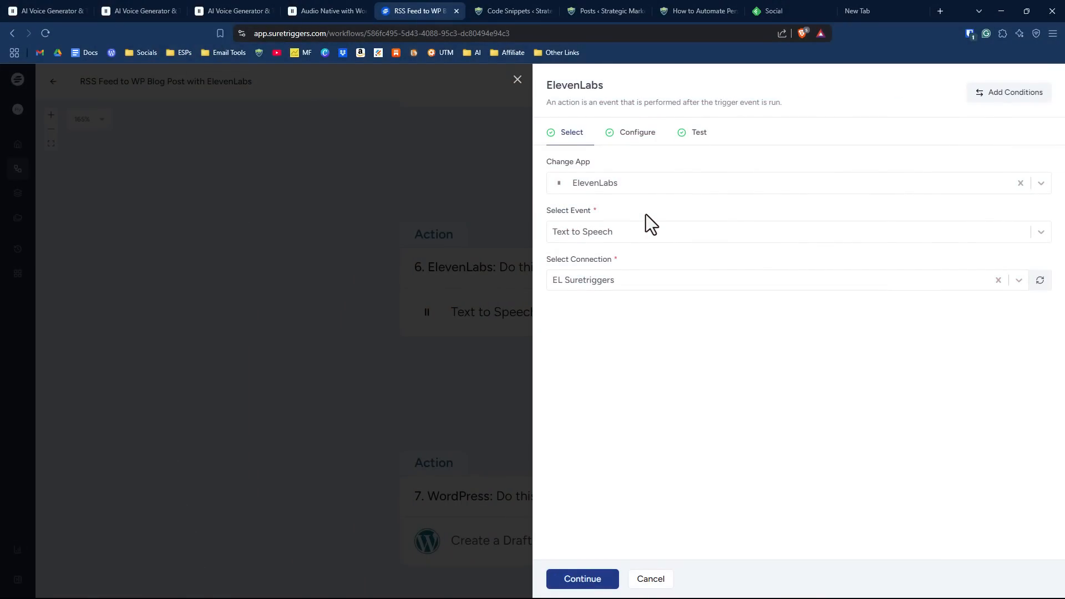
- Check the connection choices of the SureTriggers ElevenLabs action and open its configuration settings
left_click(644, 284)
left_click(648, 270)
left_click(643, 139)
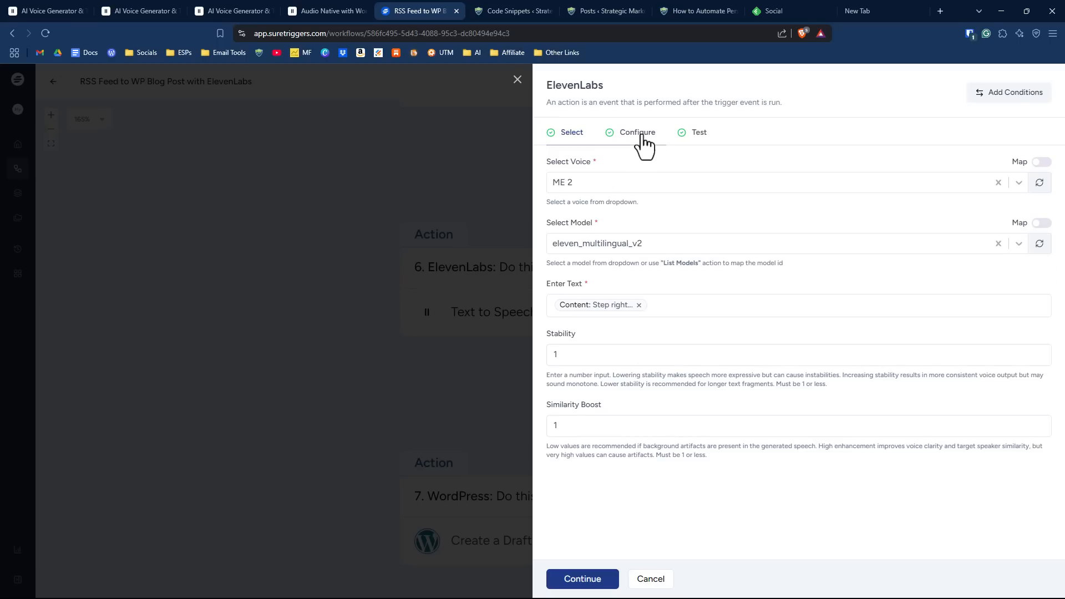
- Look through the available voices and models for the Text to Speech action without changing the selections
left_click(612, 184)
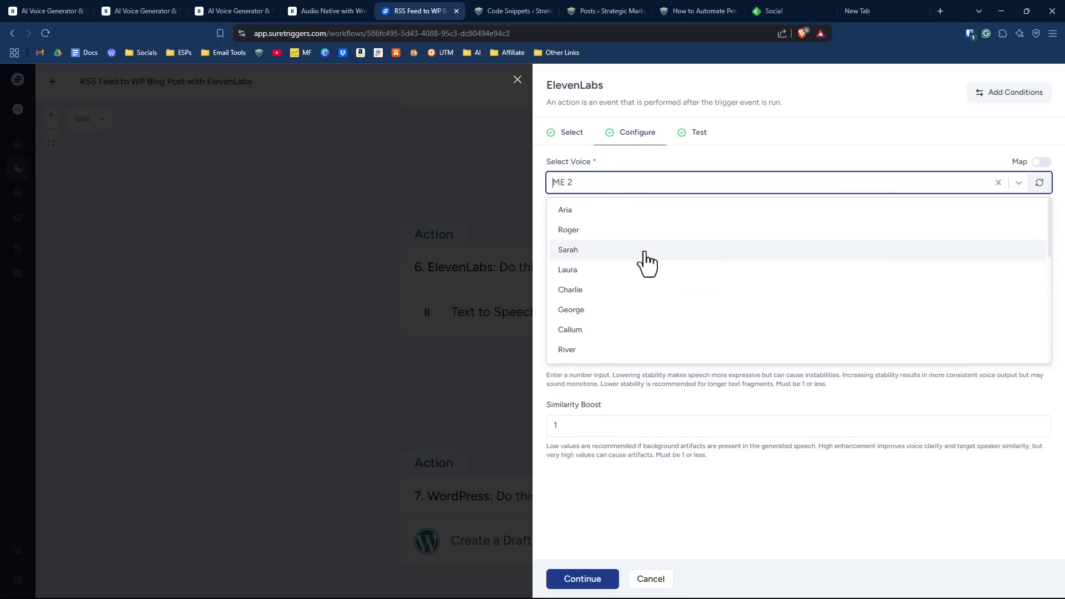
left_click(652, 170)
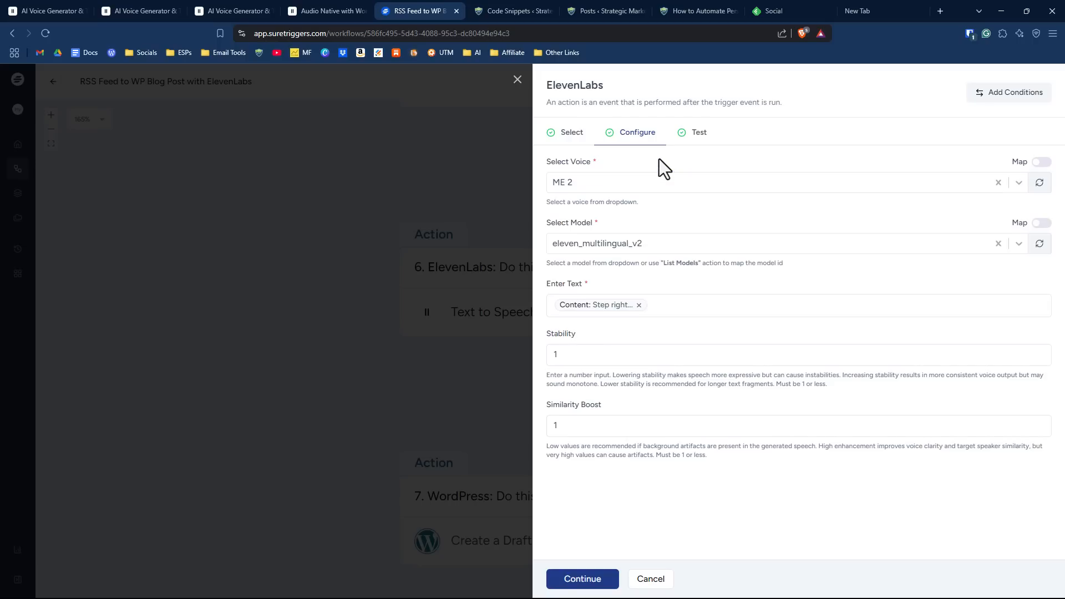
left_click(624, 183)
scroll(653, 293, "down", 5)
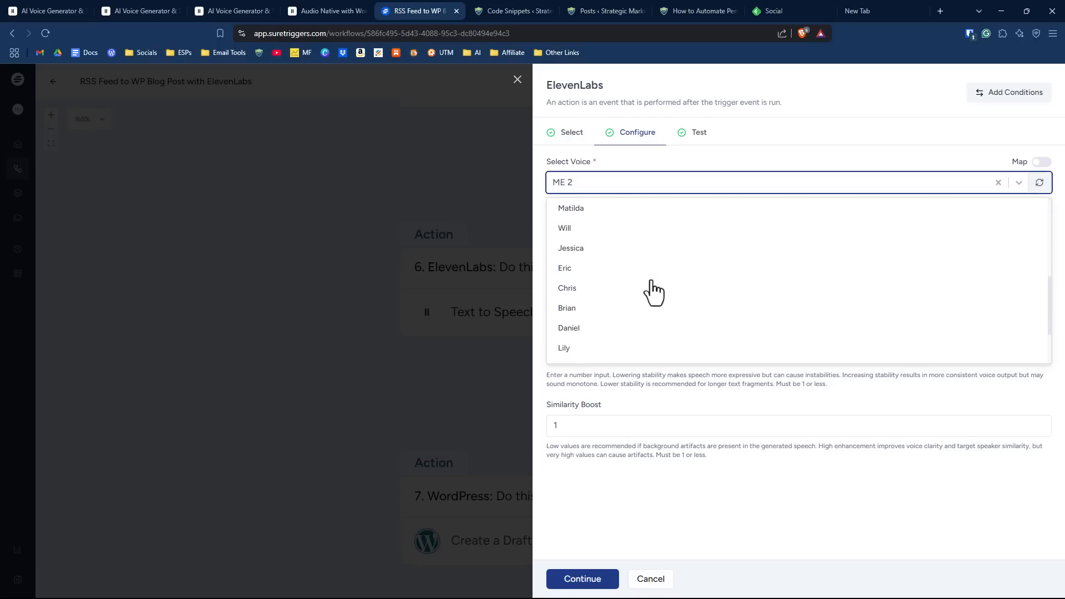
left_click(687, 232)
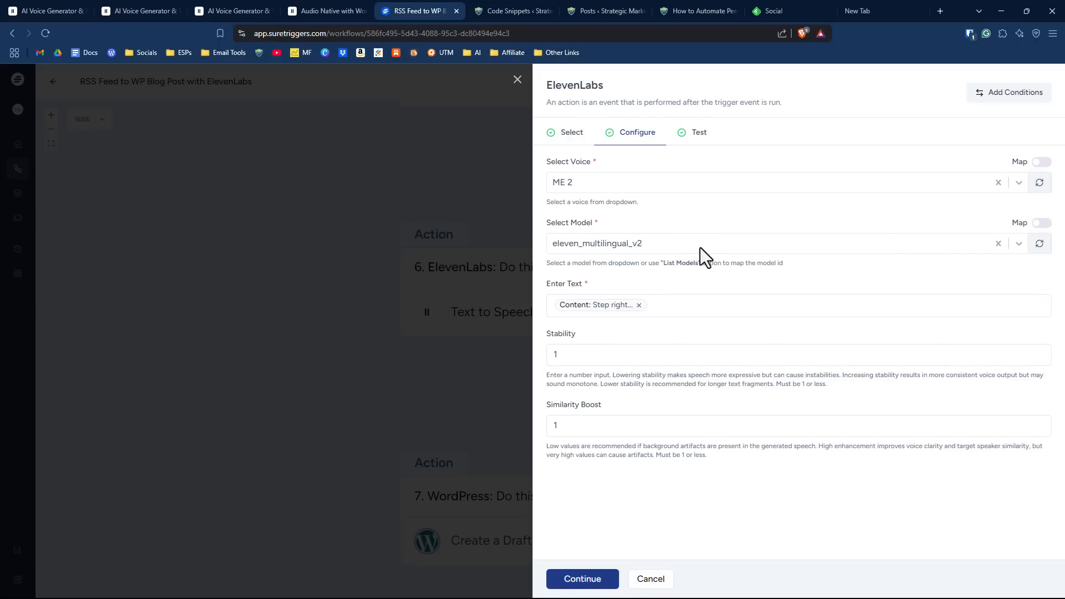
left_click(700, 247)
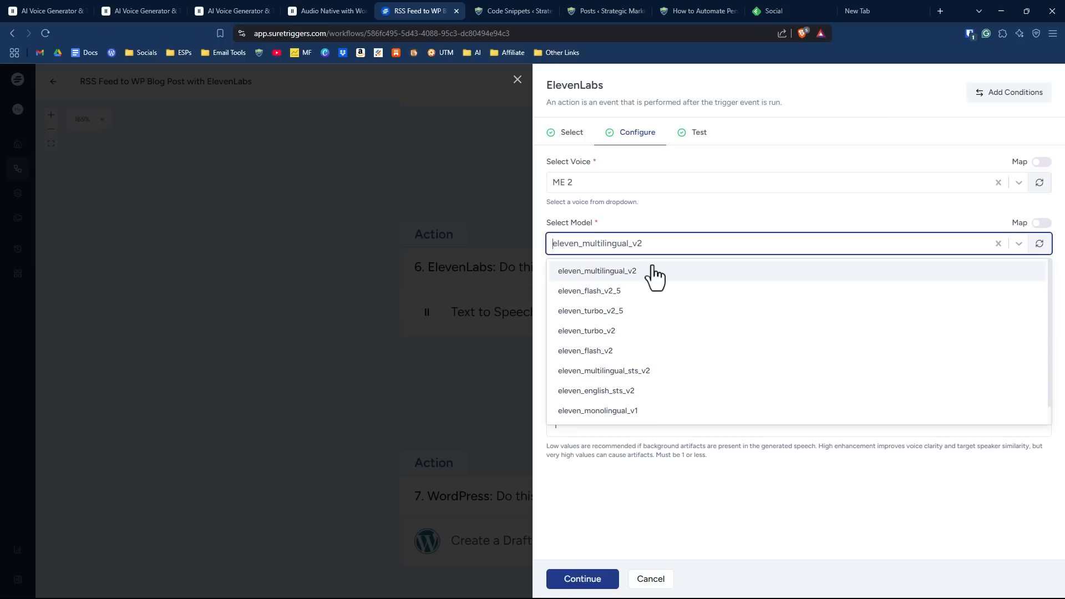
left_click(678, 239)
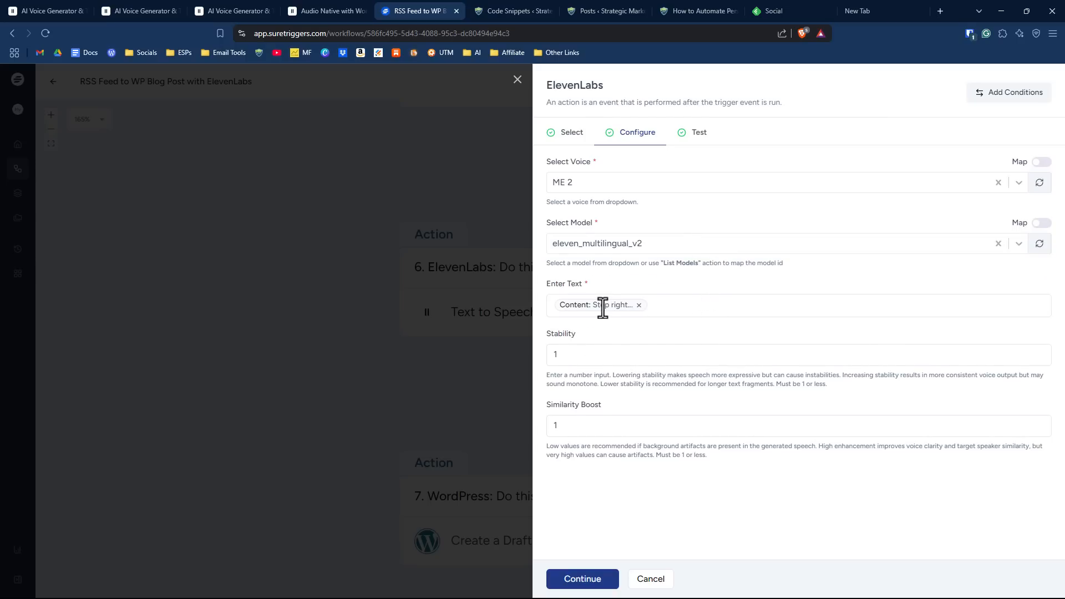
- Look through the mappable data from the earlier workflow steps for the Text to Speech text field, keeping the chat completion content
left_click(668, 304)
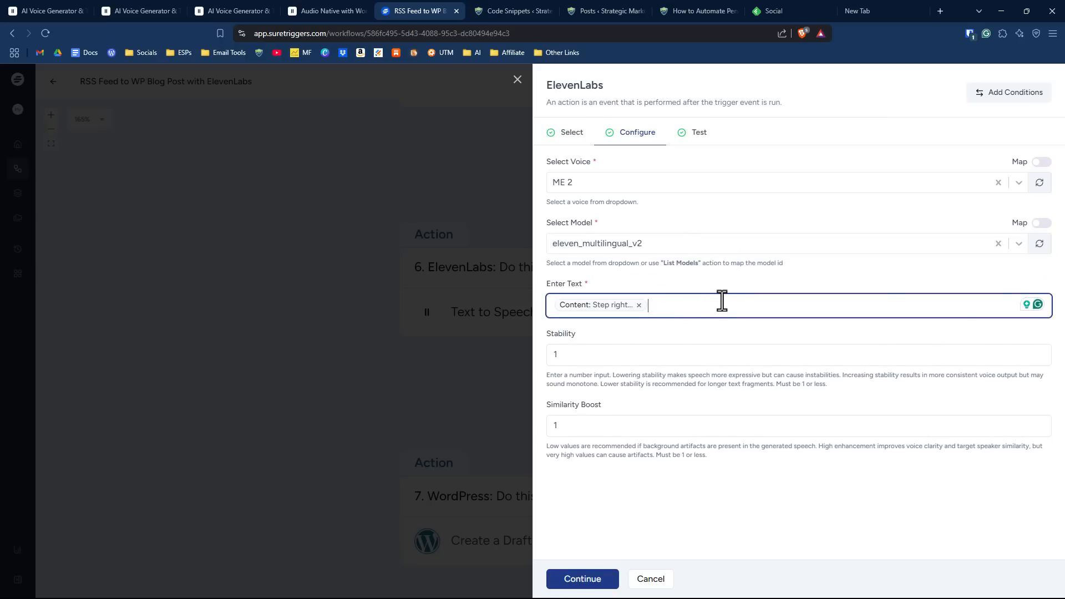
type("@")
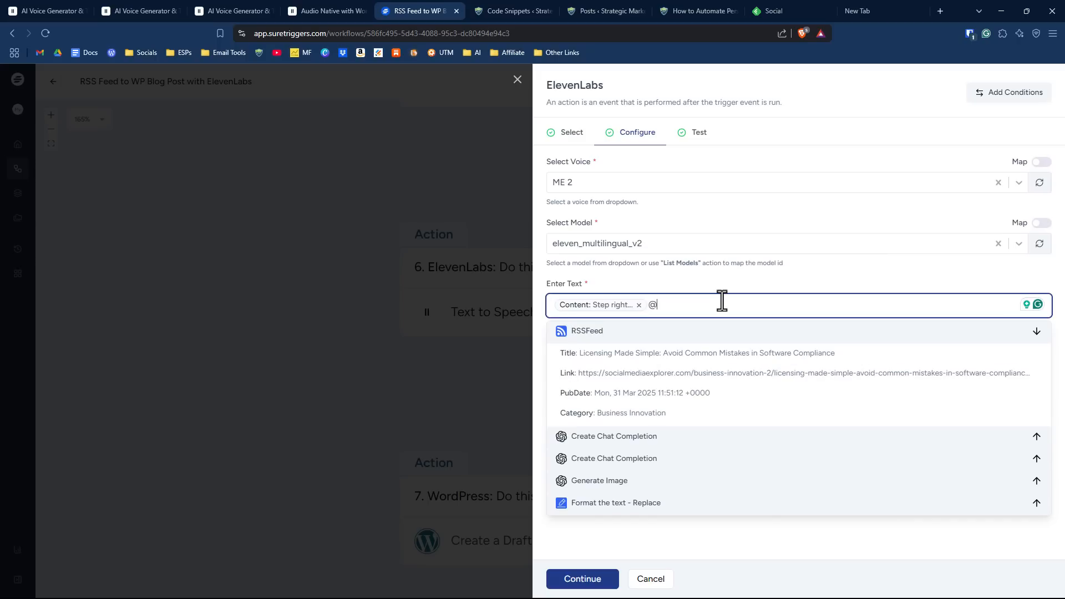
scroll(712, 421, "down", 2)
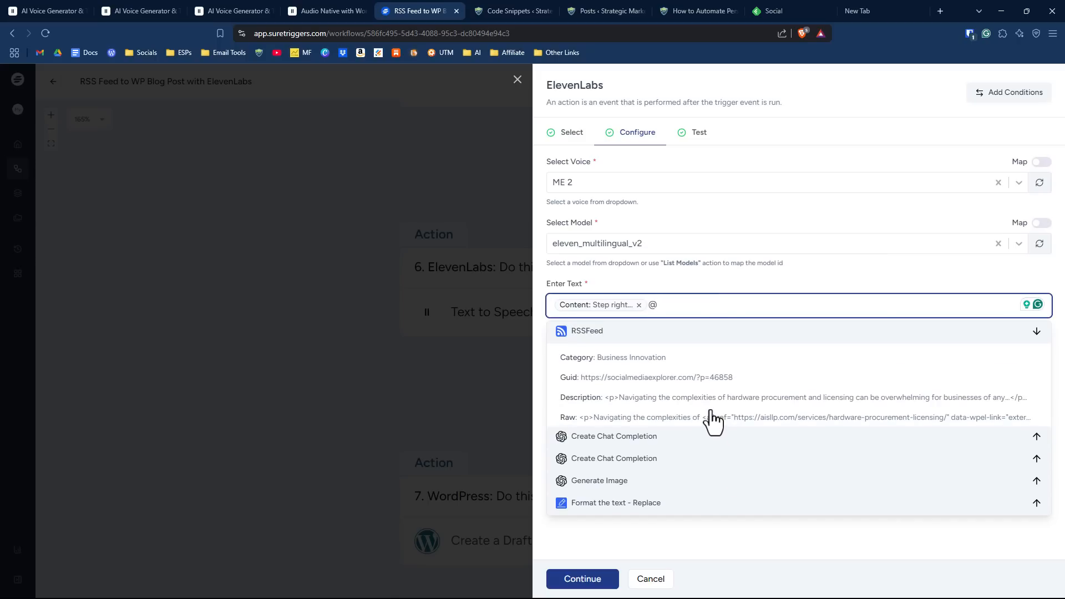
left_click(620, 441)
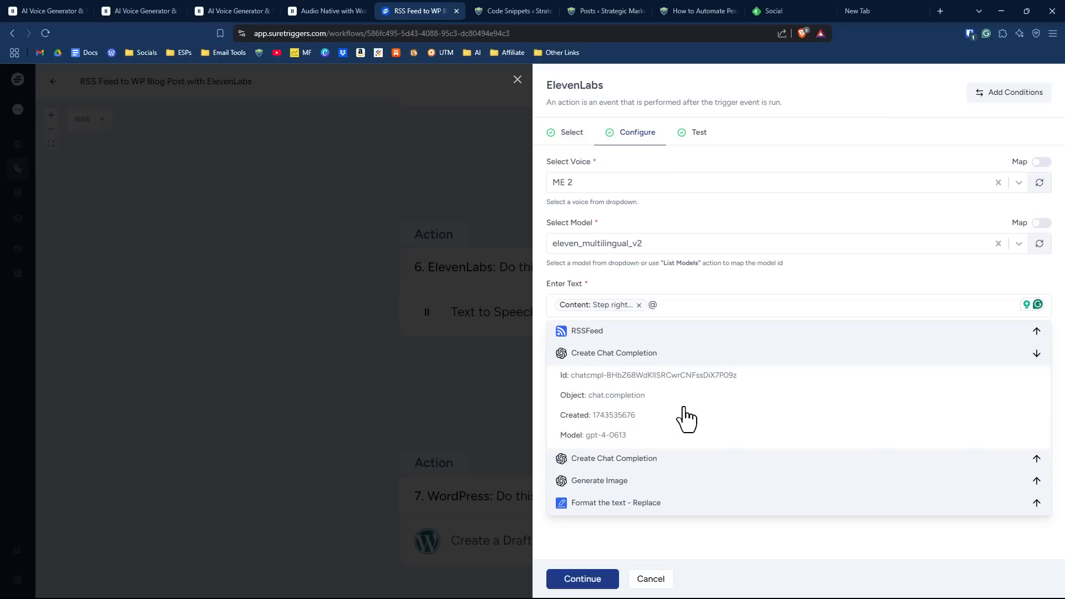
scroll(682, 422, "down", 3)
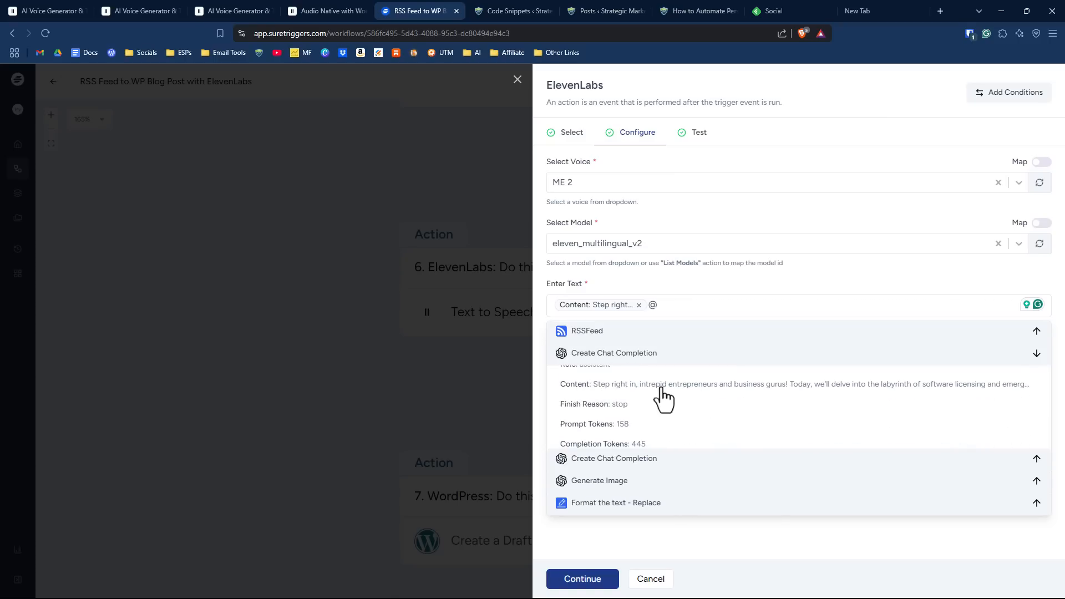
left_click(677, 307)
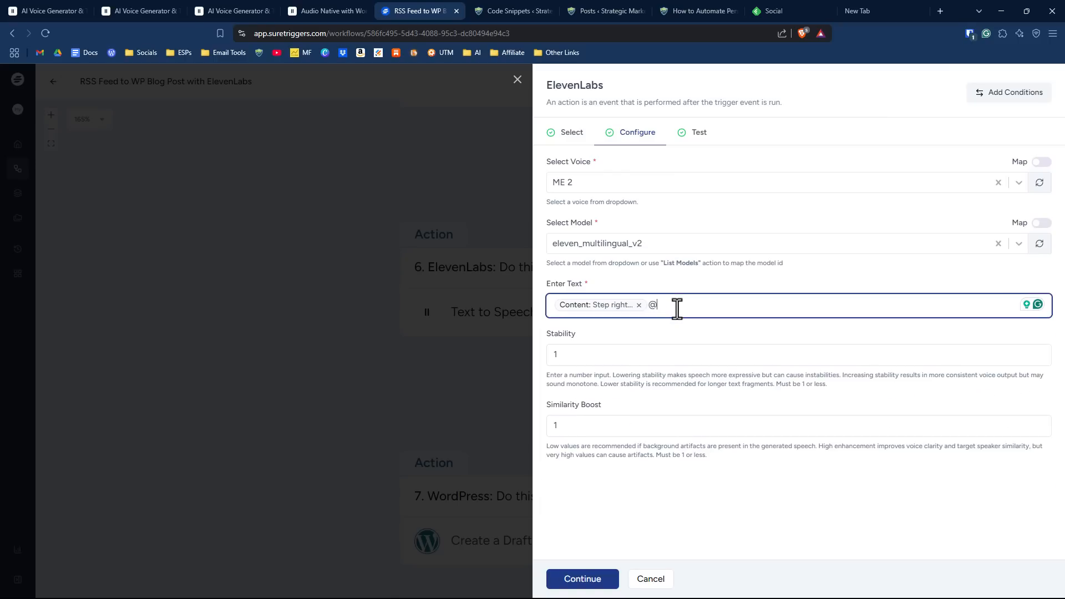
left_click(671, 353)
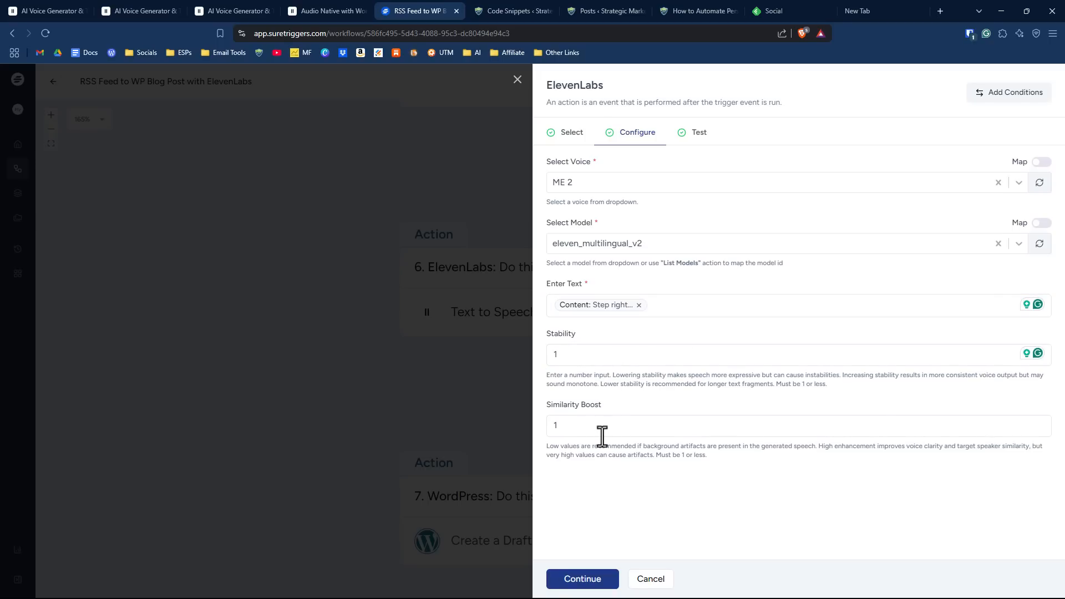
- Test the Text to Speech action and highlight the audio file URL in the response
left_click(698, 133)
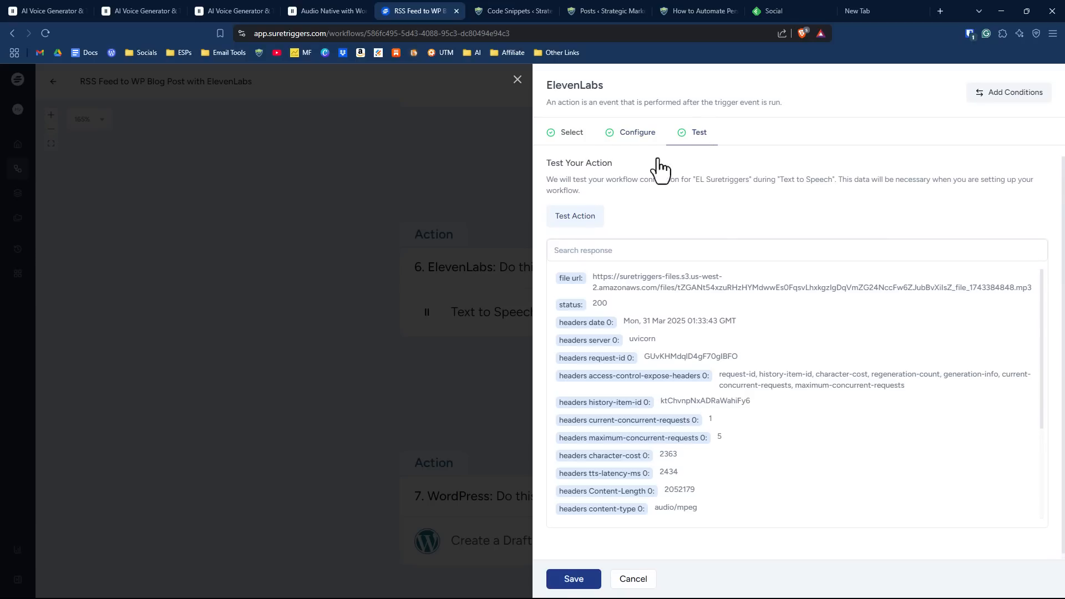
left_click(574, 217)
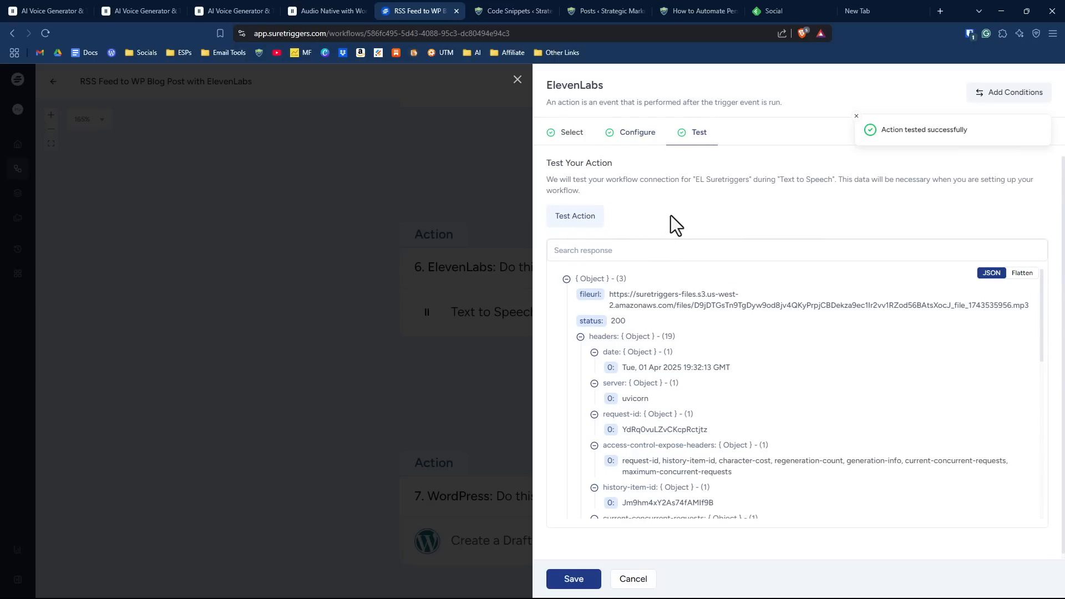
left_click_drag(612, 297, 723, 304)
left_click_drag(835, 306, 926, 307)
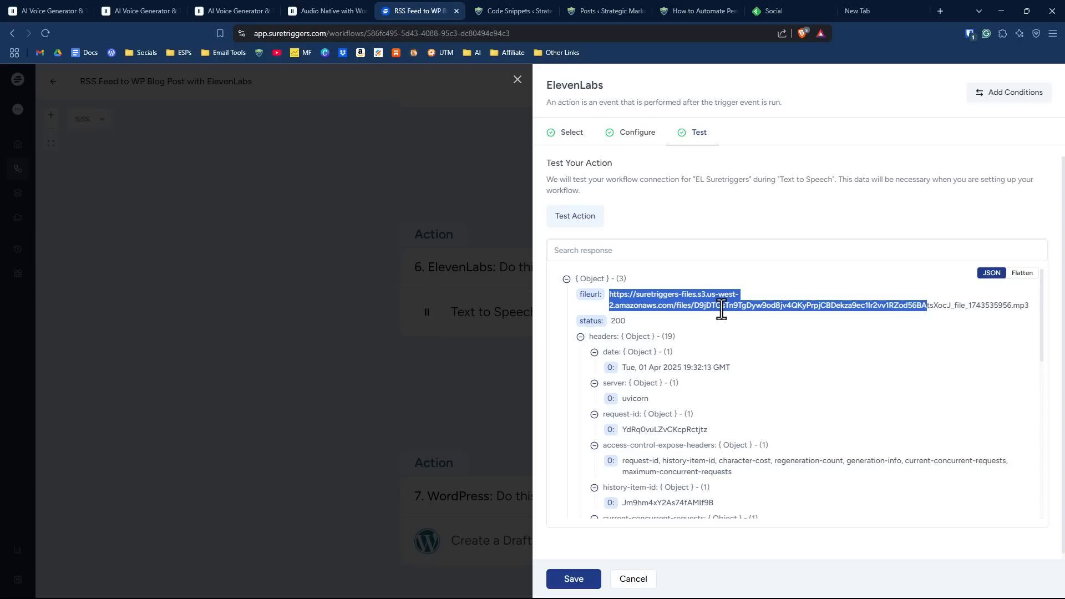
- Save the ElevenLabs action and confirm the workflow update, choosing not to show this confirmation again
left_click(594, 581)
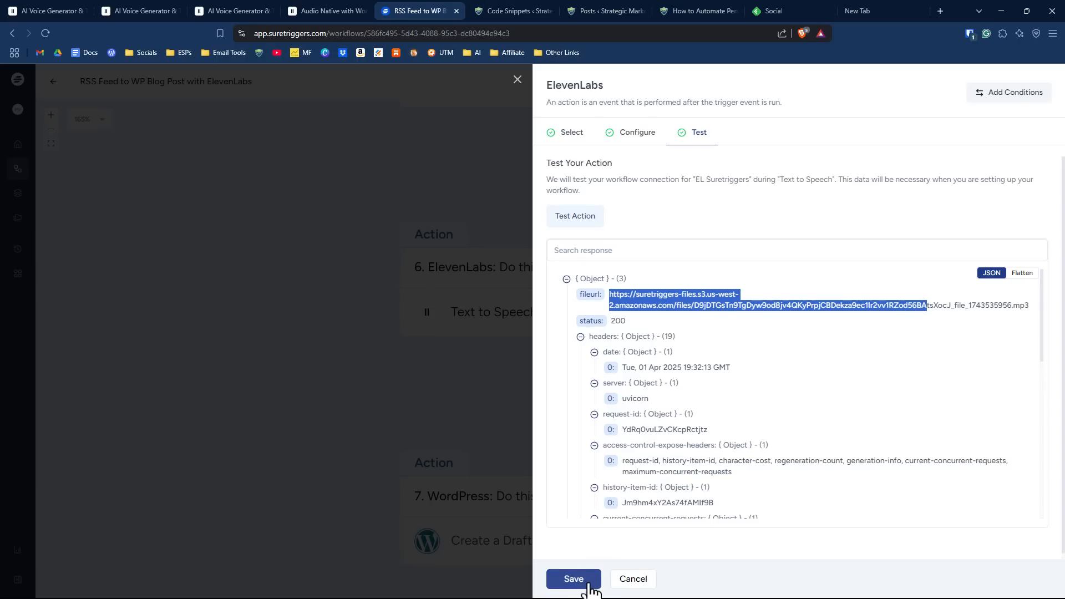
left_click(476, 343)
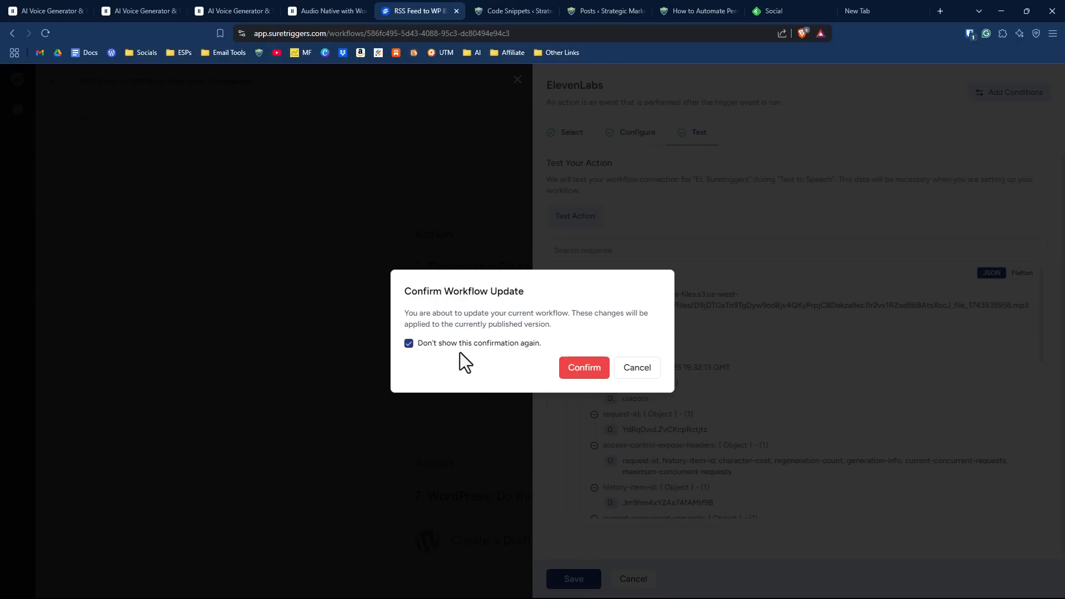
left_click(583, 369)
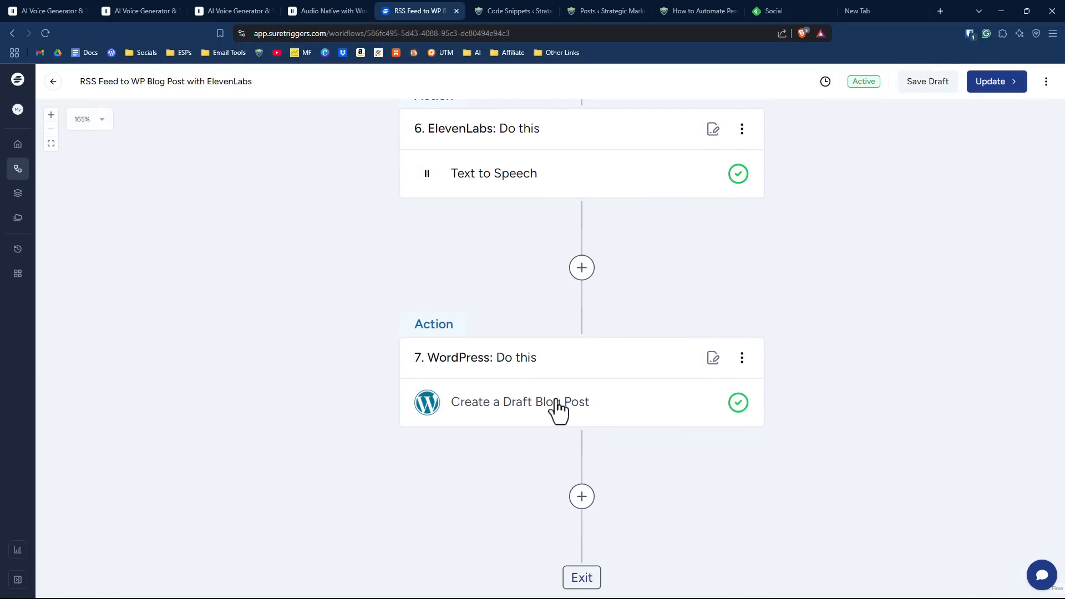
- Review the WordPress Create/Update Post action's connection and its post settings, including the featured image and post content mappings
left_click(593, 363)
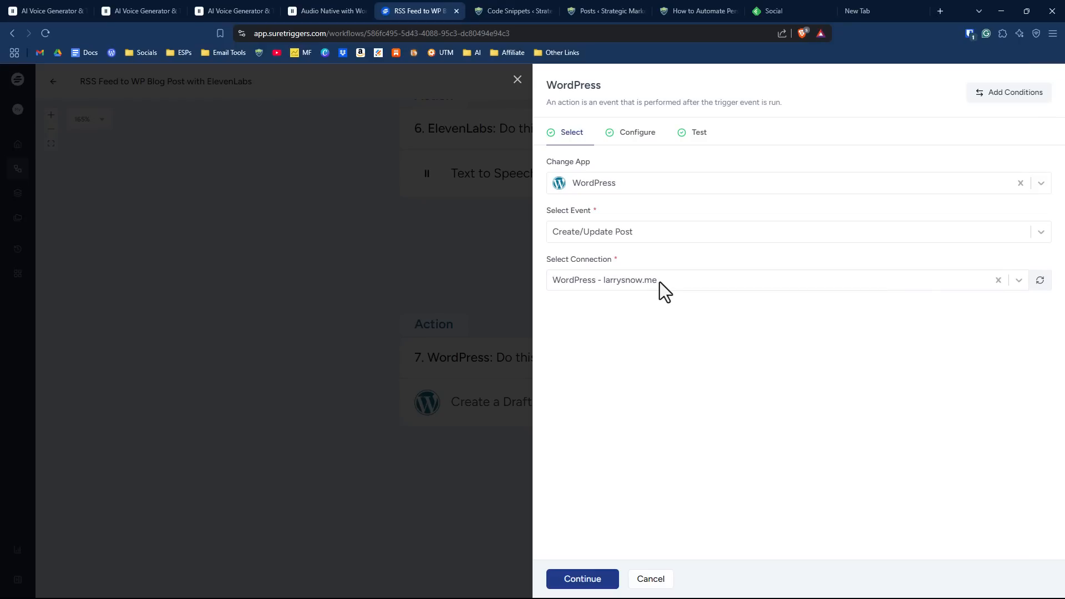
left_click(660, 281)
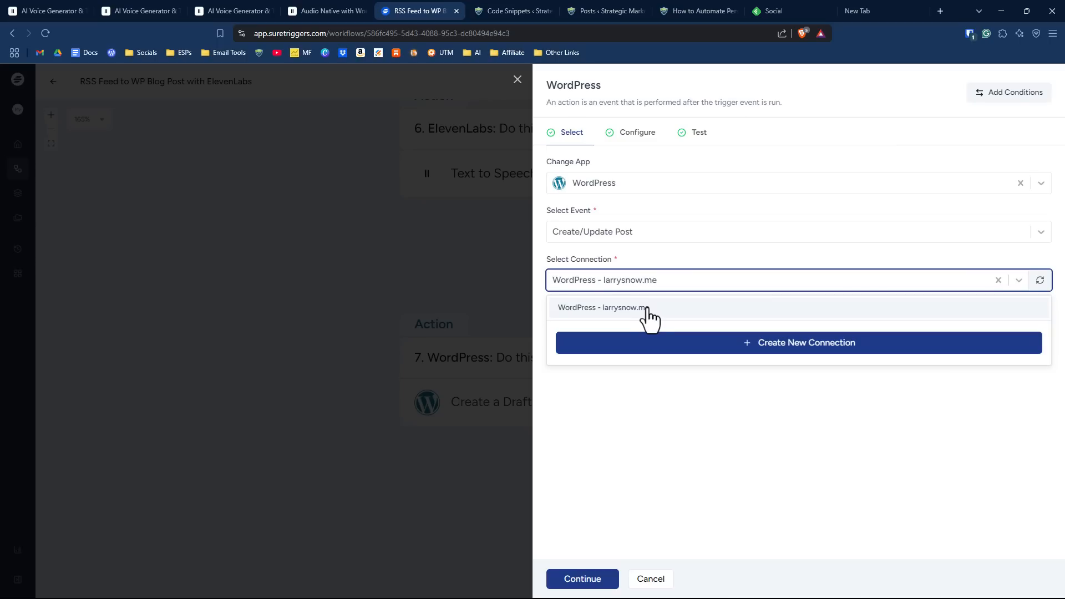
left_click(642, 259)
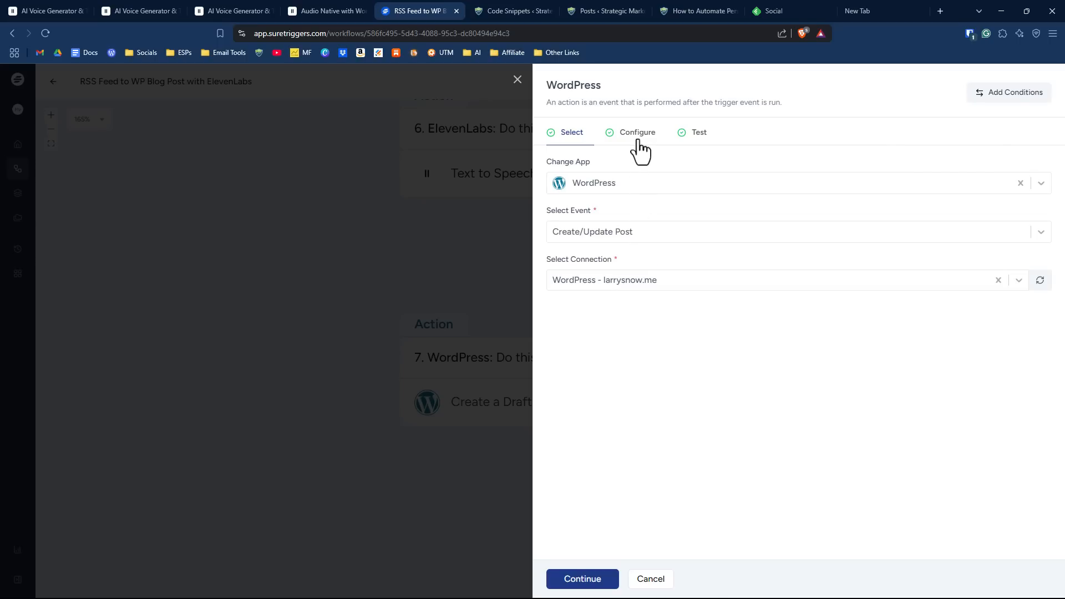
left_click(638, 142)
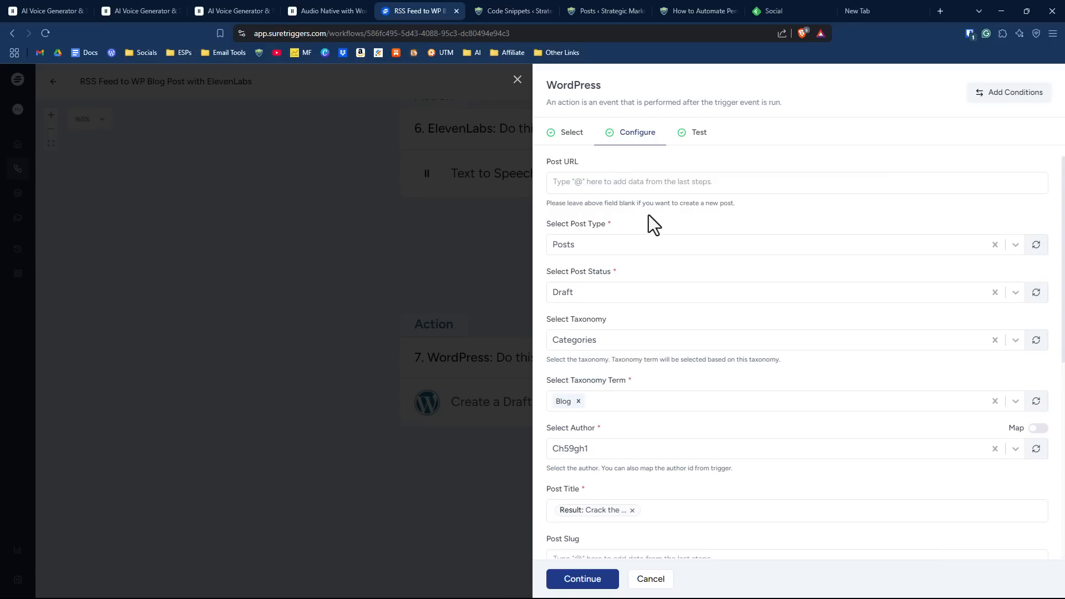
scroll(668, 212, "down", 1)
scroll(672, 248, "down", 1)
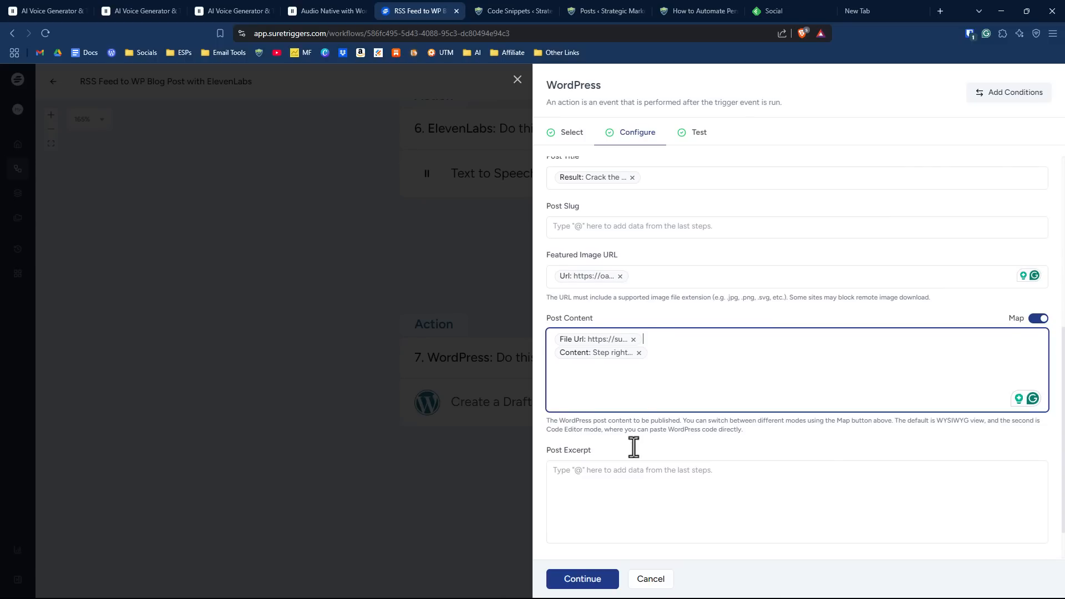
- Test the WordPress Create/Update Post action and save it
left_click(582, 579)
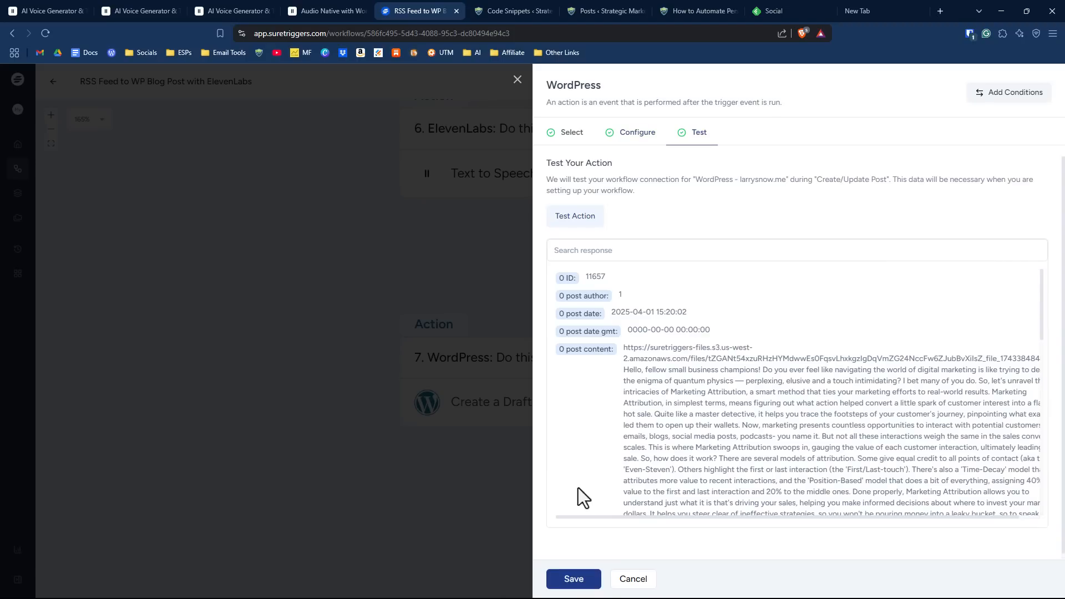
left_click(589, 222)
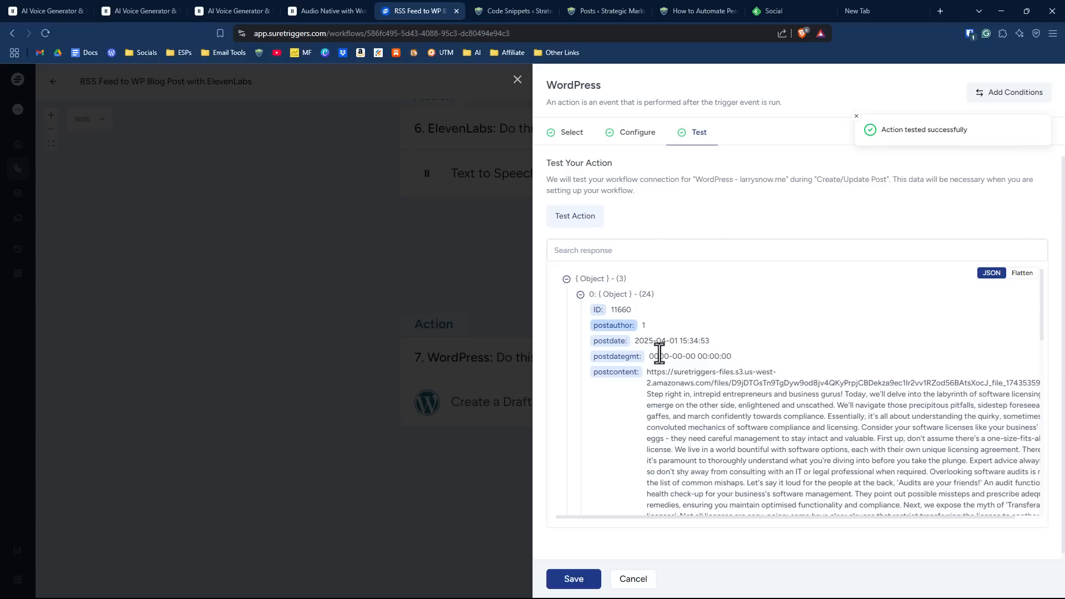
left_click(576, 579)
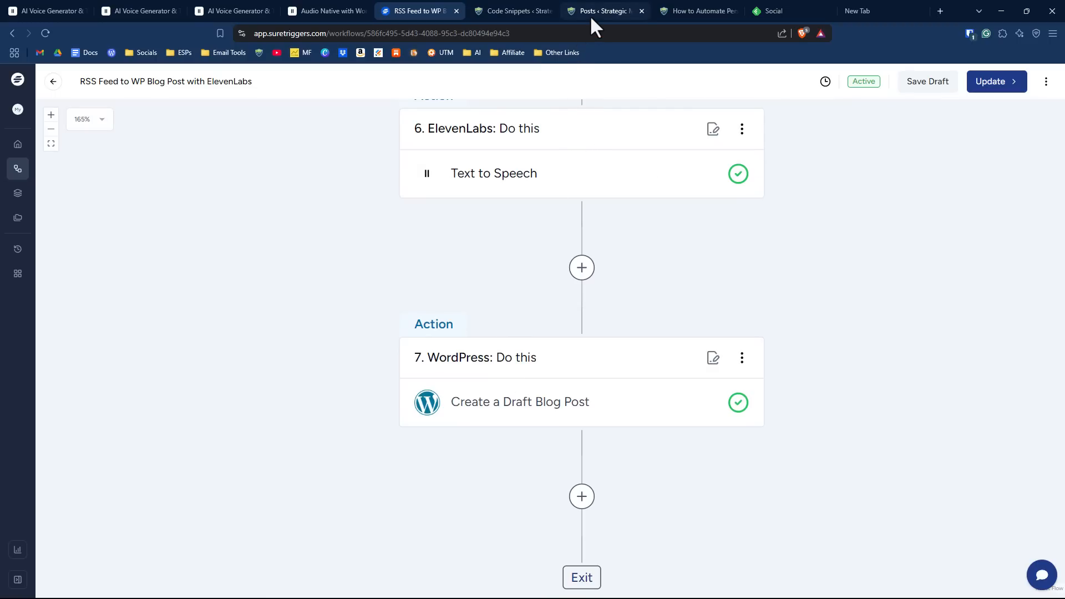
- Switch to the WordPress posts list, preview the draft "Crack the Code to Continuous Growth" and listen to part of its audio
left_click(590, 15)
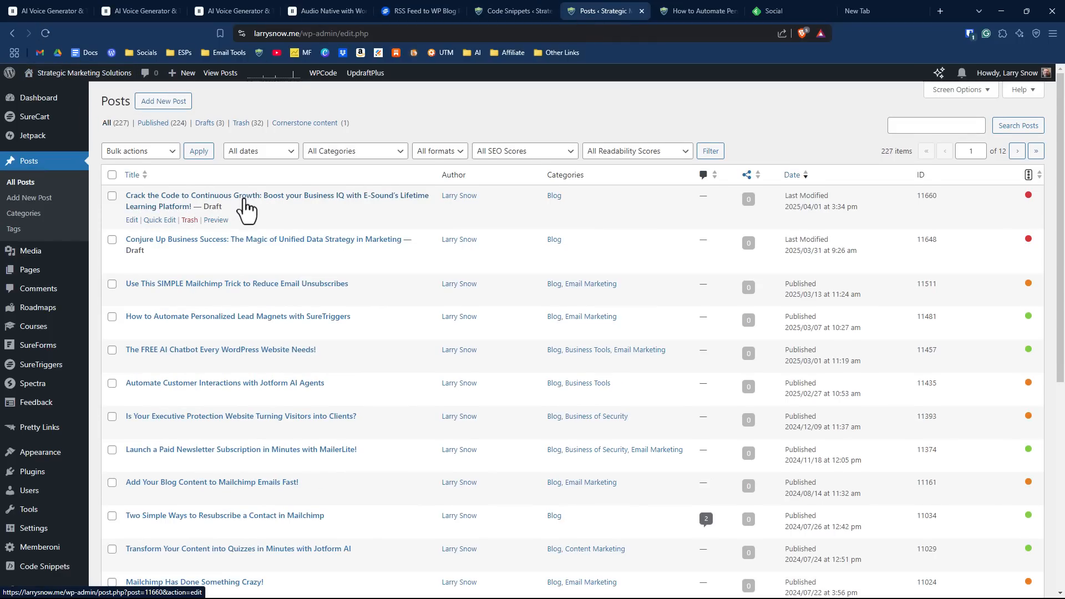
right_click(215, 221)
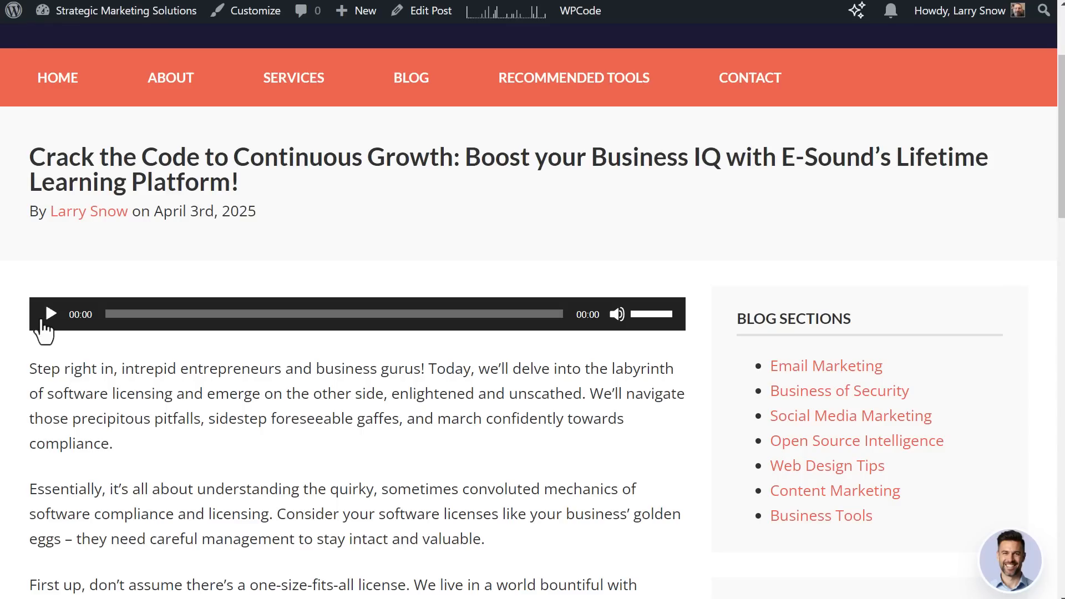
left_click(45, 315)
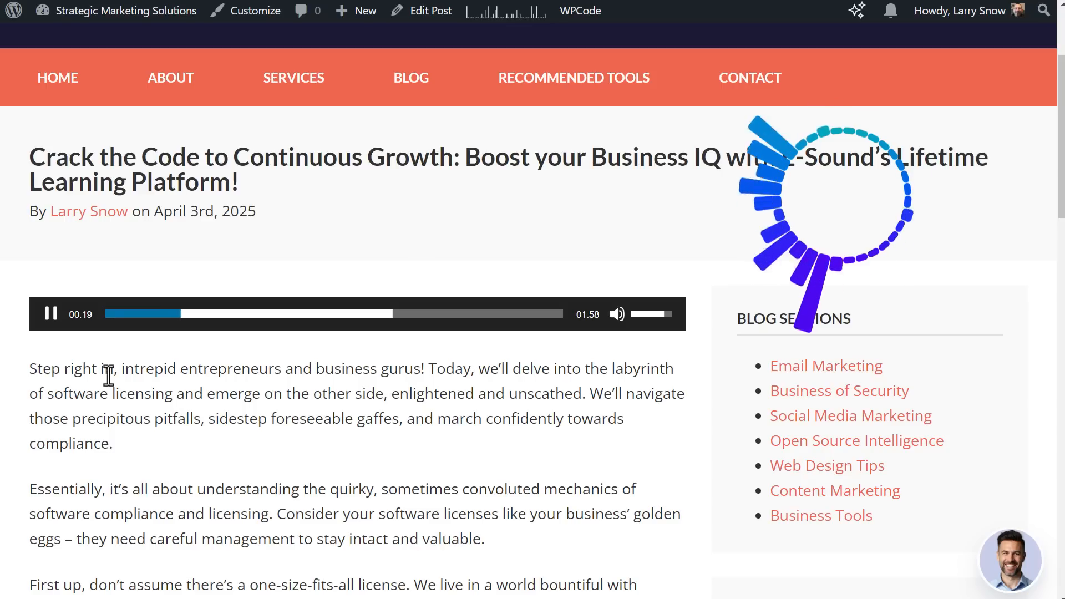
left_click(52, 316)
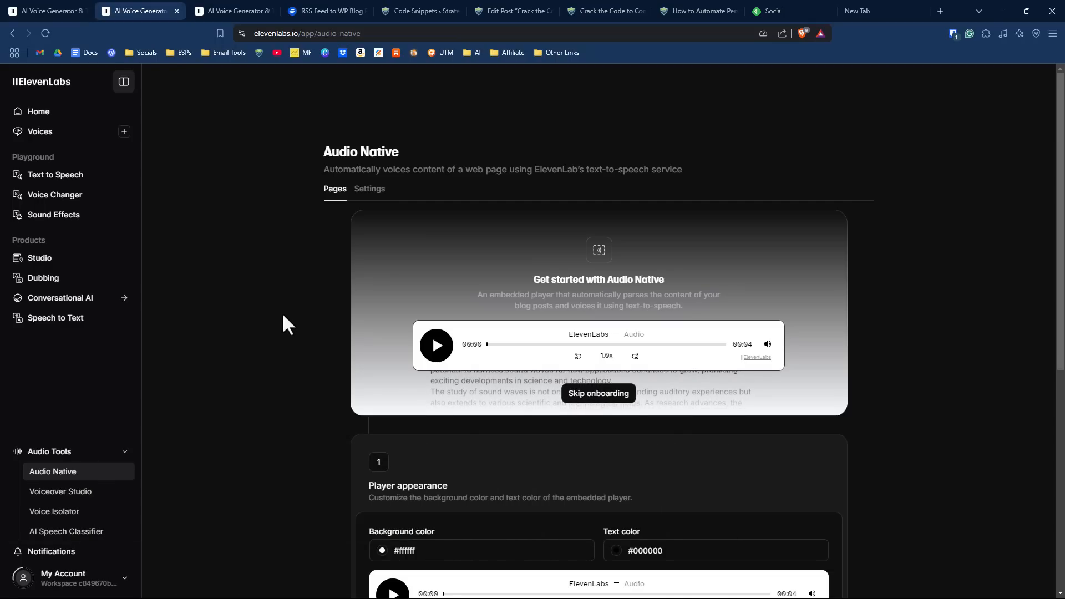
- In ElevenLabs Audio Native, set the embedded player's text color to #dc4e09 and save the player appearance
scroll(311, 311, "down", 1)
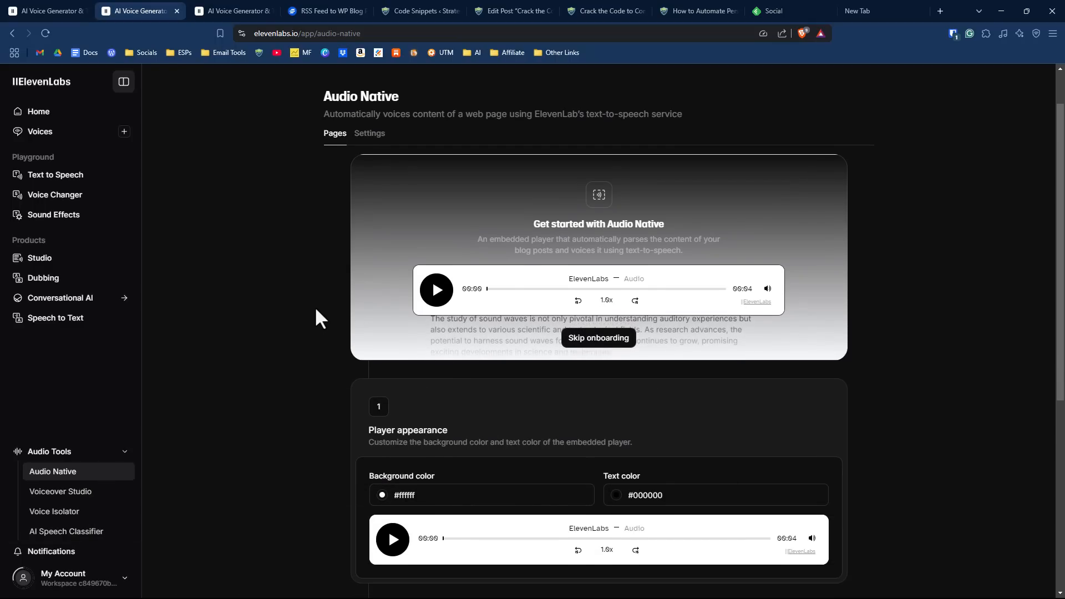
scroll(299, 298, "down", 1)
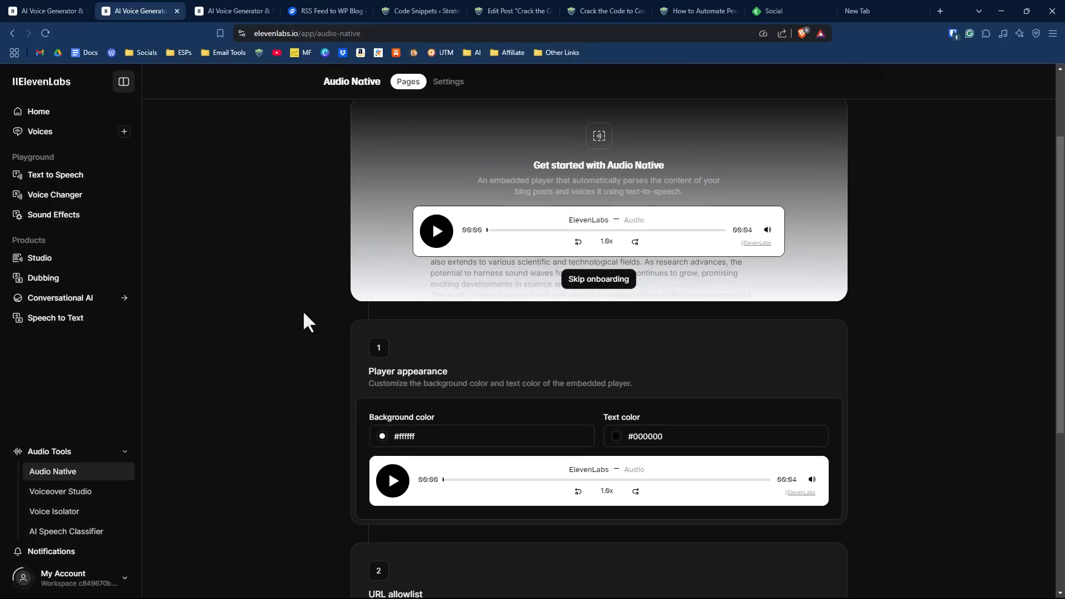
scroll(407, 344, "down", 2)
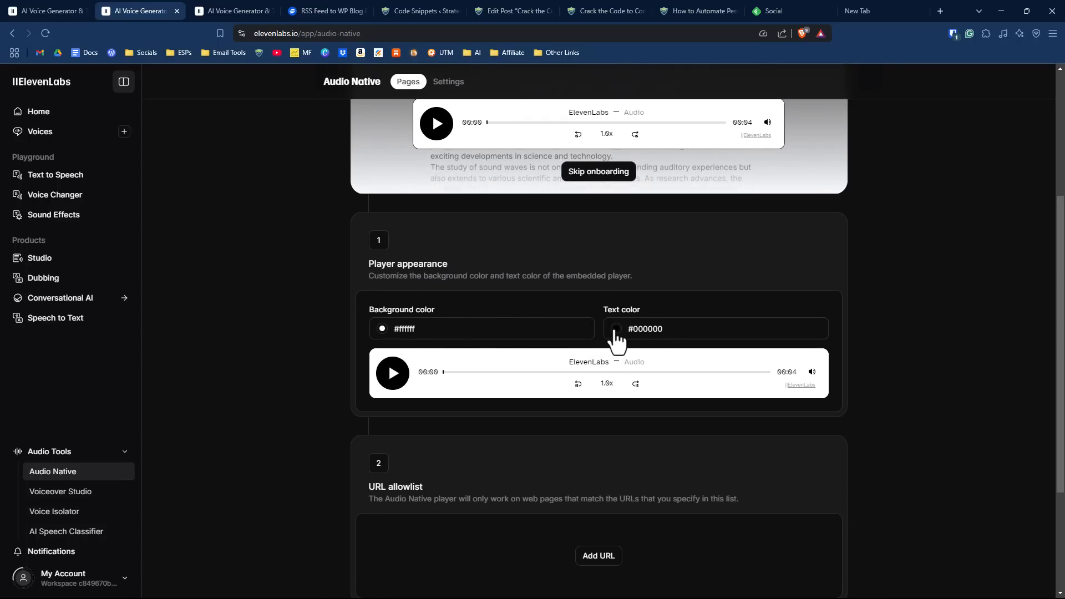
scroll(526, 305, "down", 2)
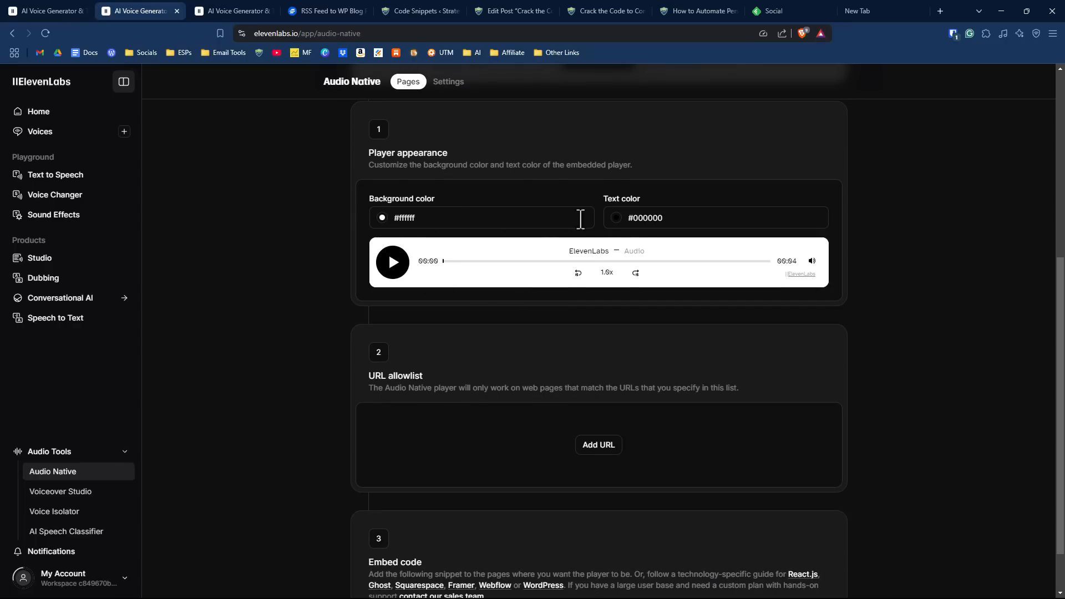
left_click(616, 218)
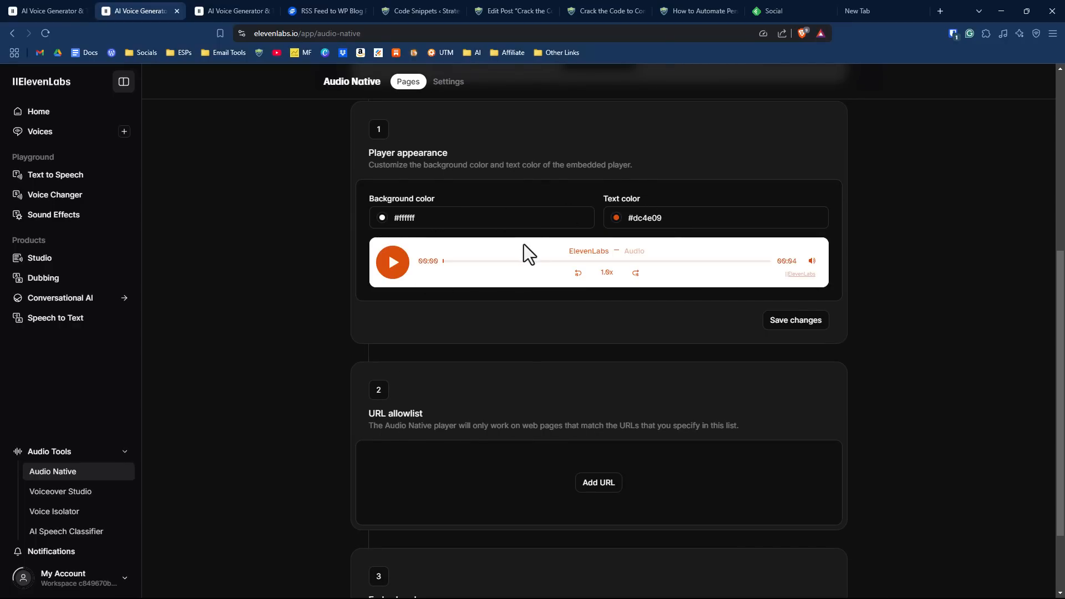
left_click(793, 325)
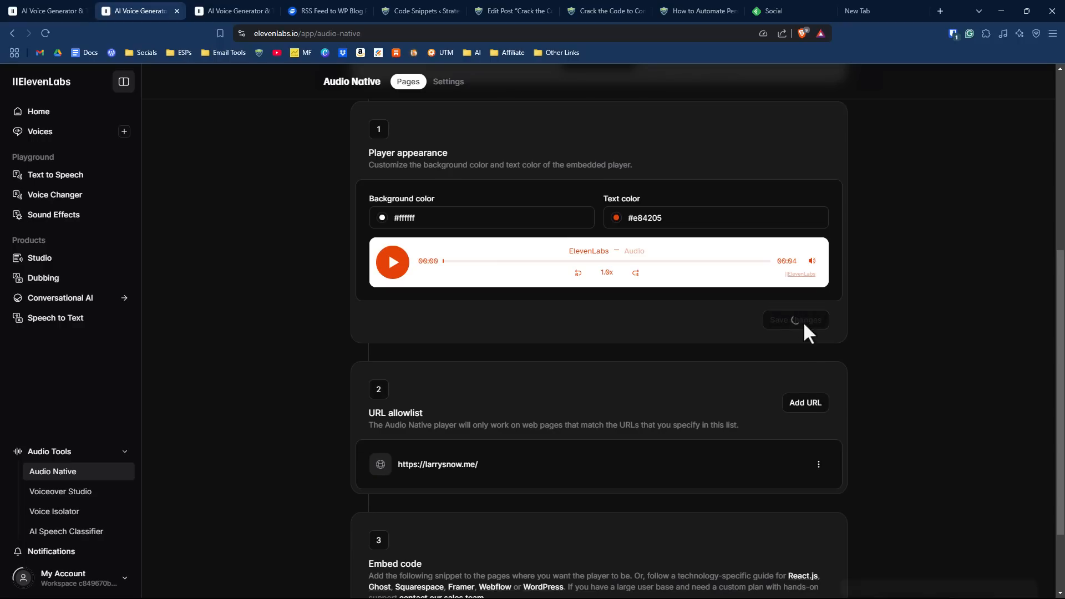
- Add the blog website's URL to the Audio Native URL allowlist and check the embed code section
scroll(490, 271, "down", 1)
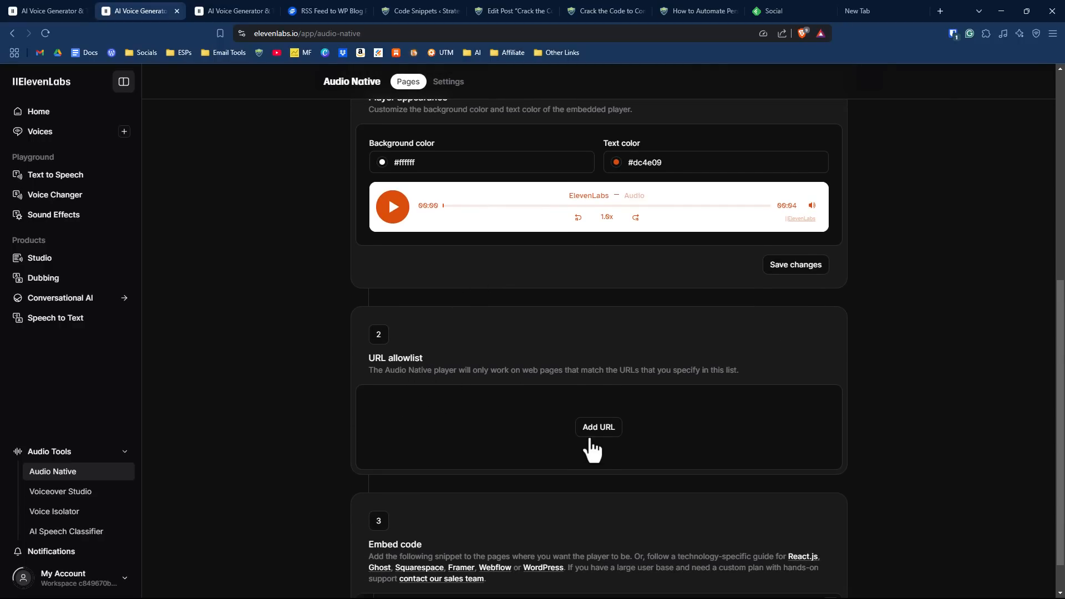
left_click(607, 430)
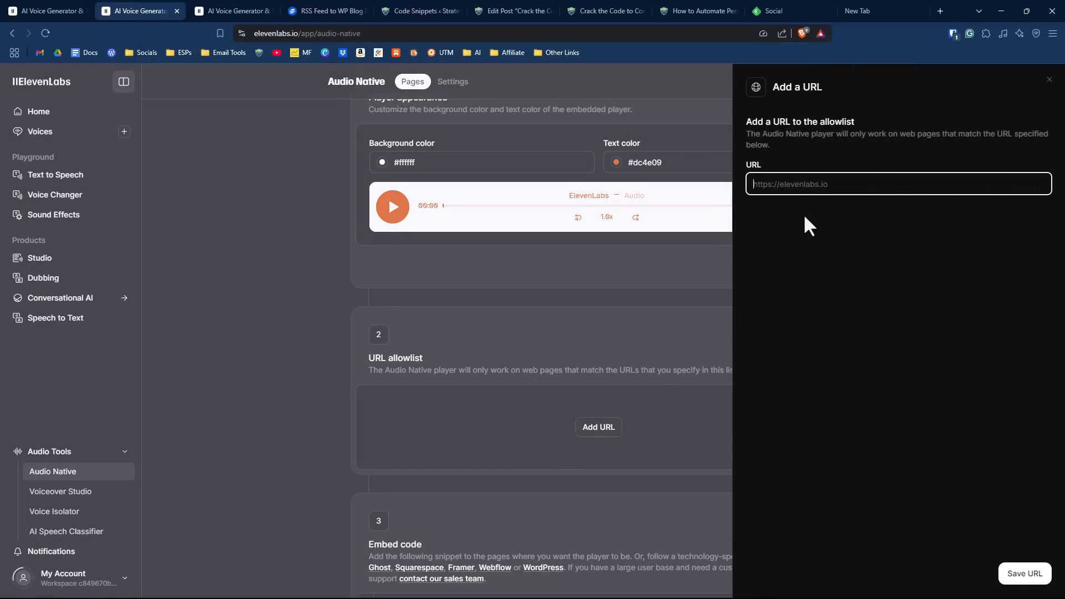
type("http")
left_click(844, 211)
left_click(1024, 577)
left_click(1024, 577)
scroll(271, 377, "down", 1)
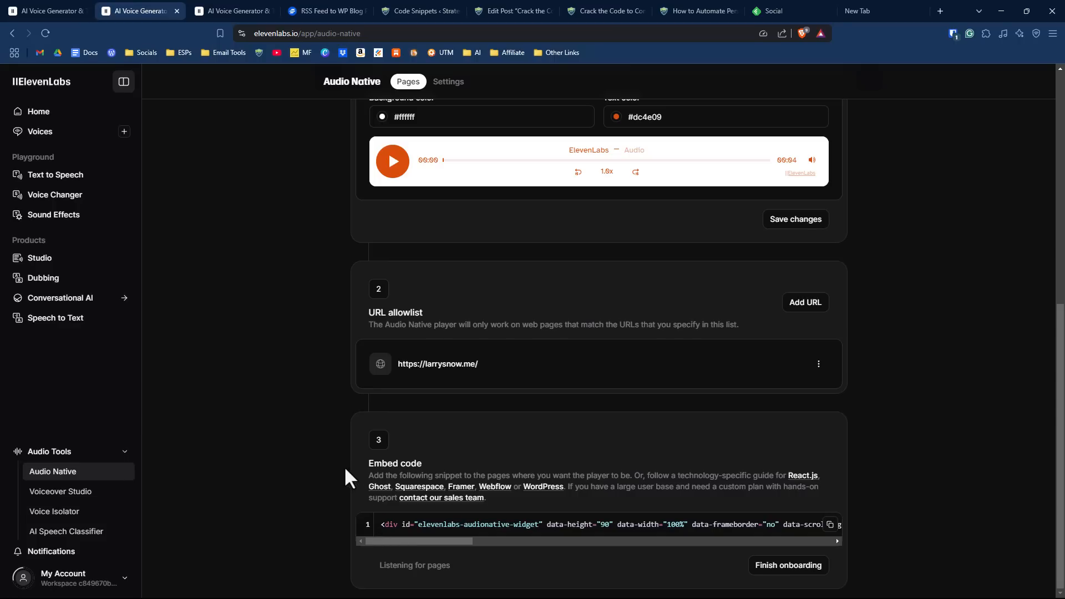
scroll(327, 446, "up", 8)
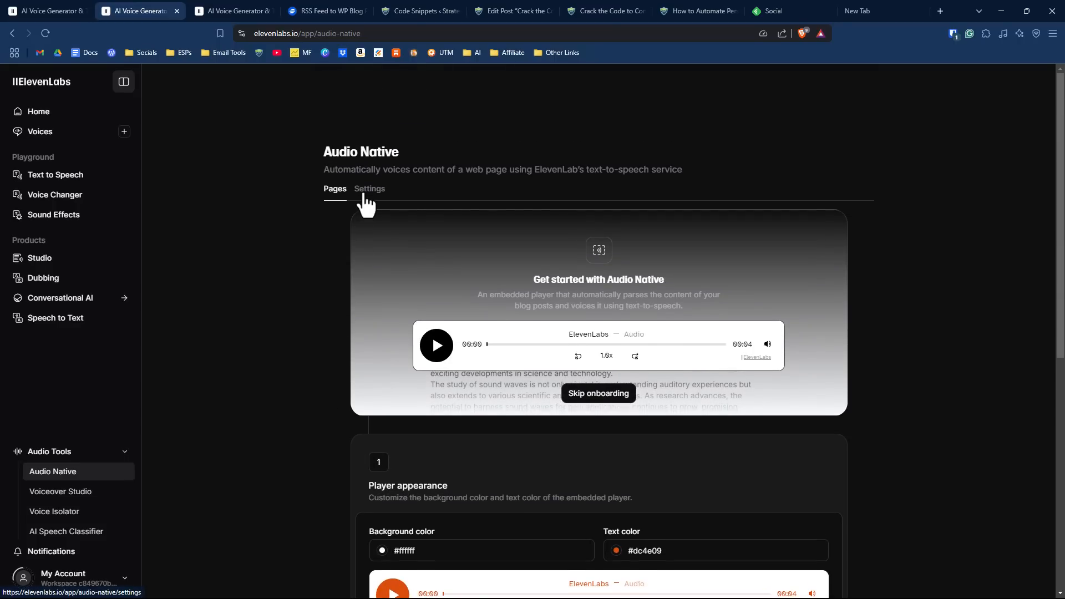
- Open the Audio Native settings and copy the player's embed code
left_click(364, 191)
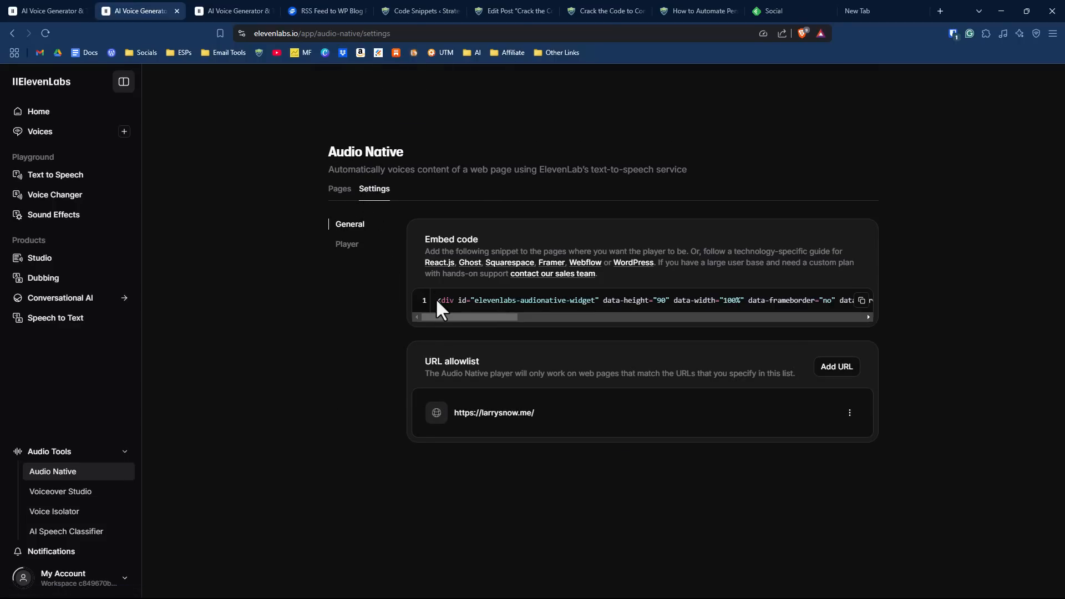
left_click_drag(436, 300, 882, 313)
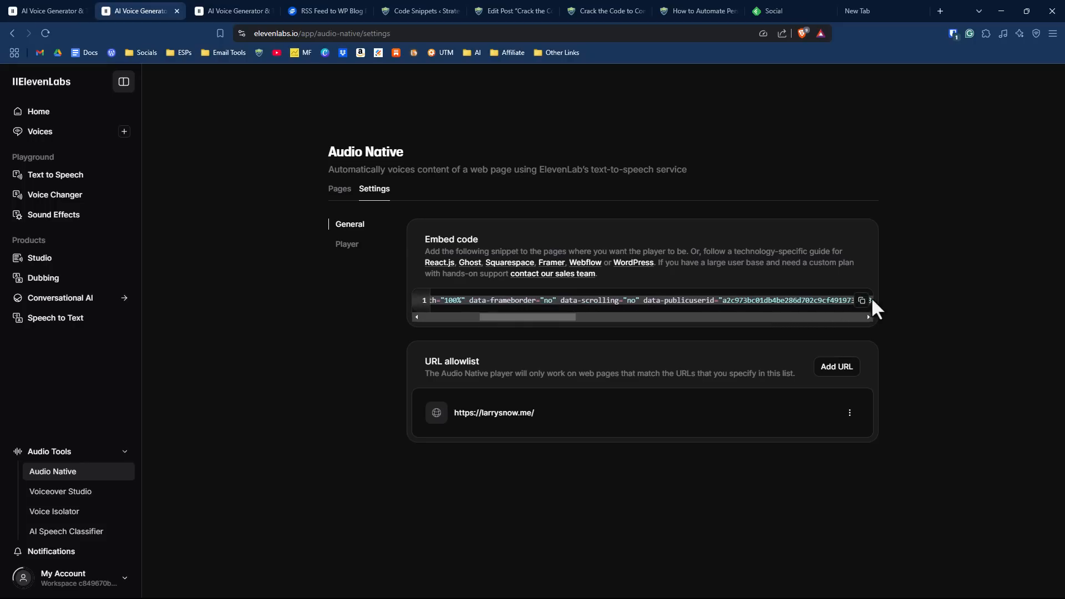
left_click(861, 302)
- In the Audio Native player settings, fill in the author's full name and review the custom content, pronunciation dictionary and CSS selector options
left_click(345, 246)
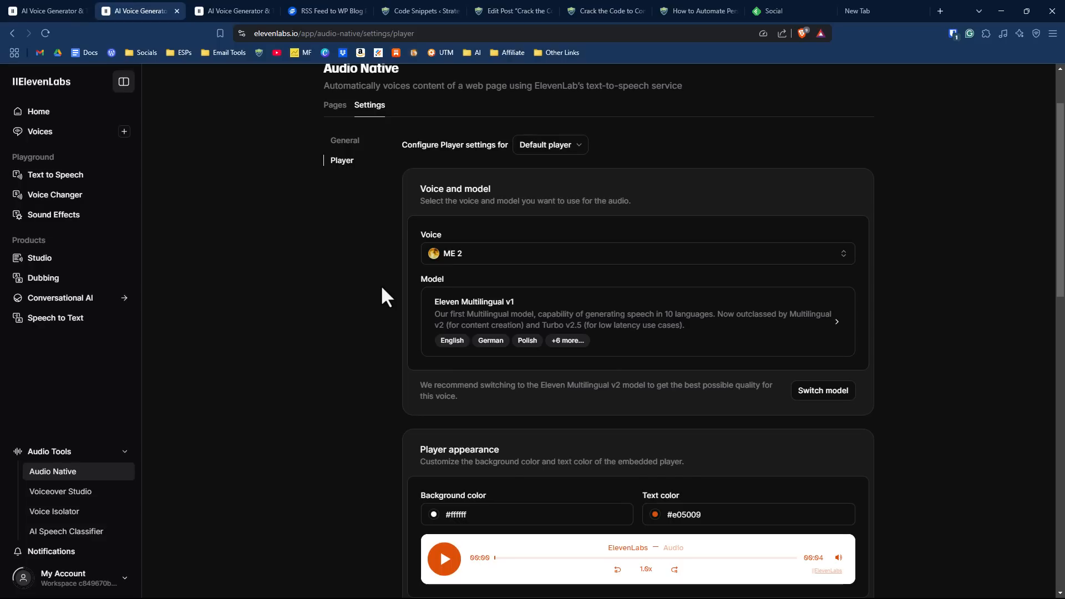
scroll(381, 297, "down", 5)
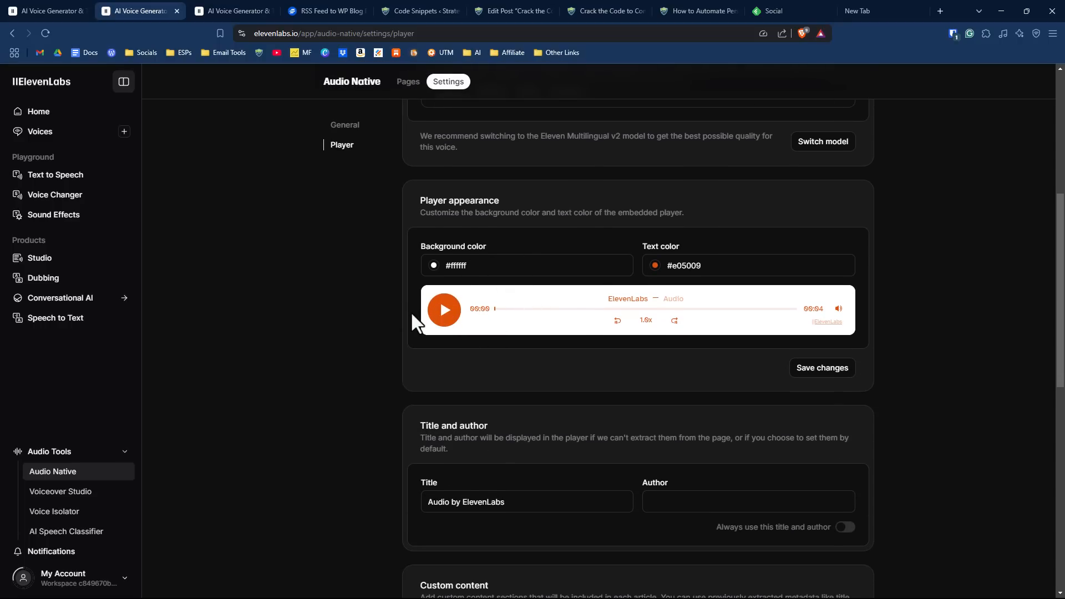
scroll(373, 331, "down", 3)
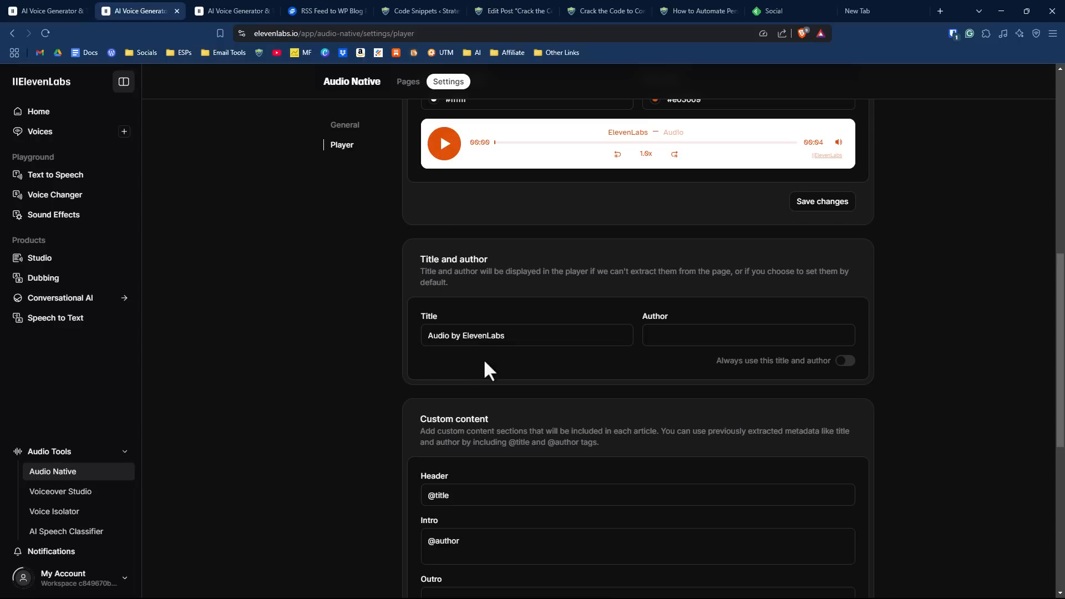
left_click(537, 336)
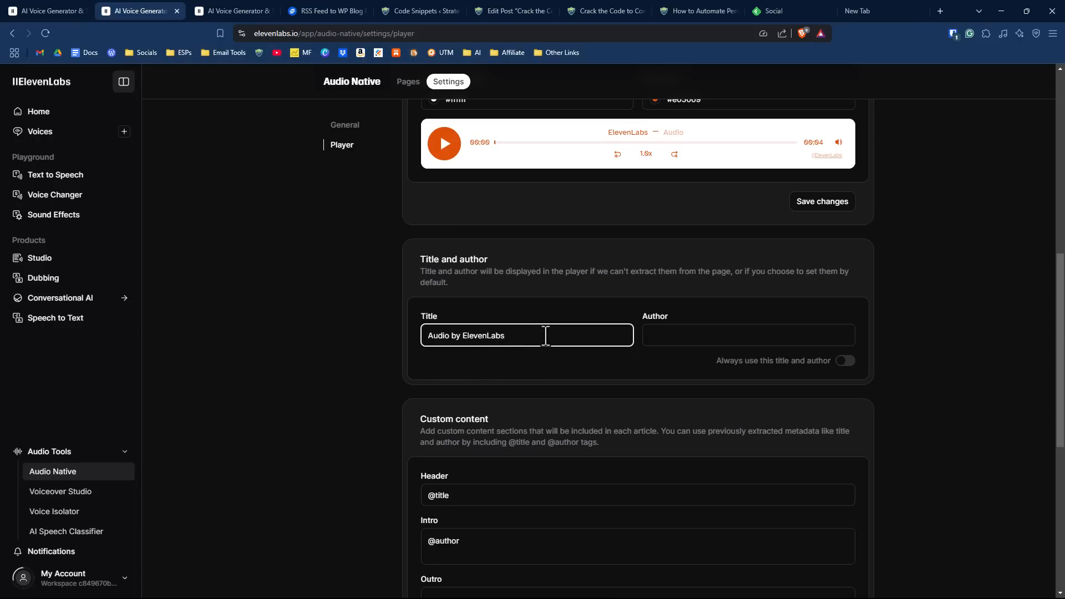
left_click(712, 339)
left_click(721, 364)
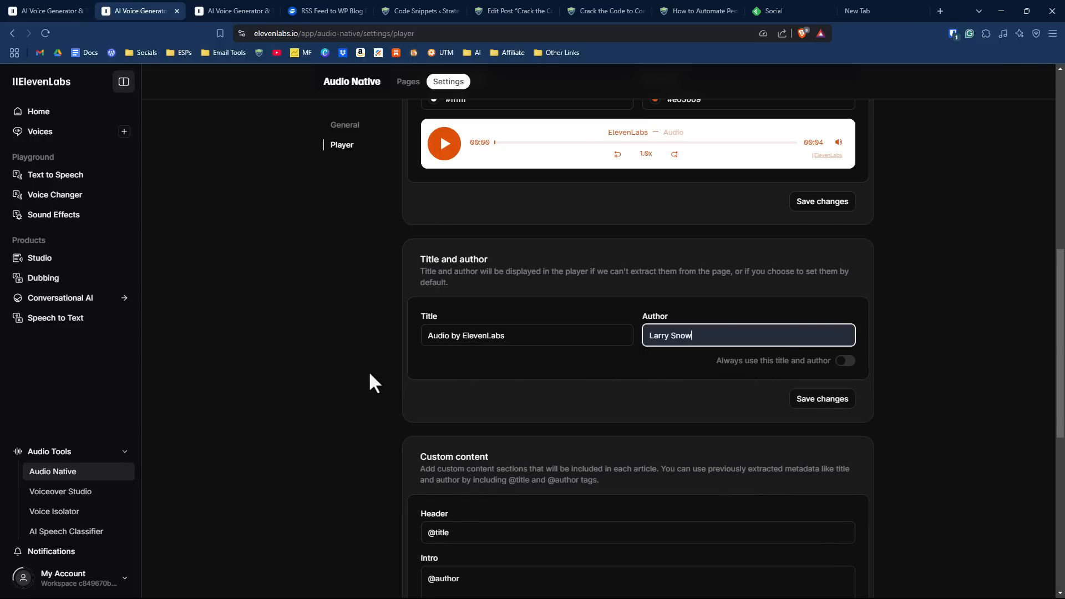
scroll(368, 371, "down", 4)
scroll(512, 344, "down", 3)
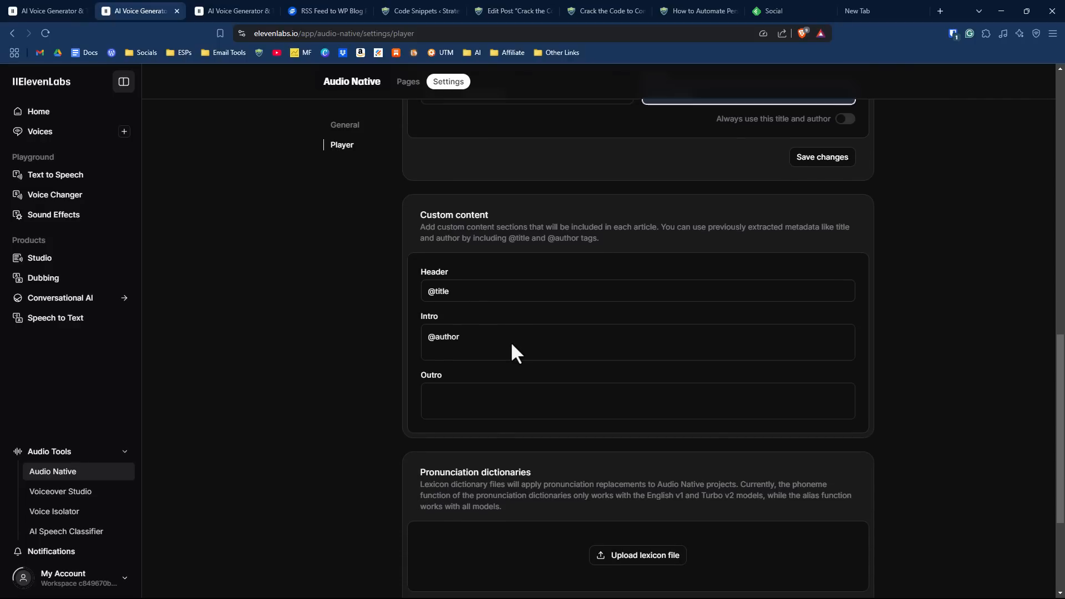
scroll(438, 374, "down", 1)
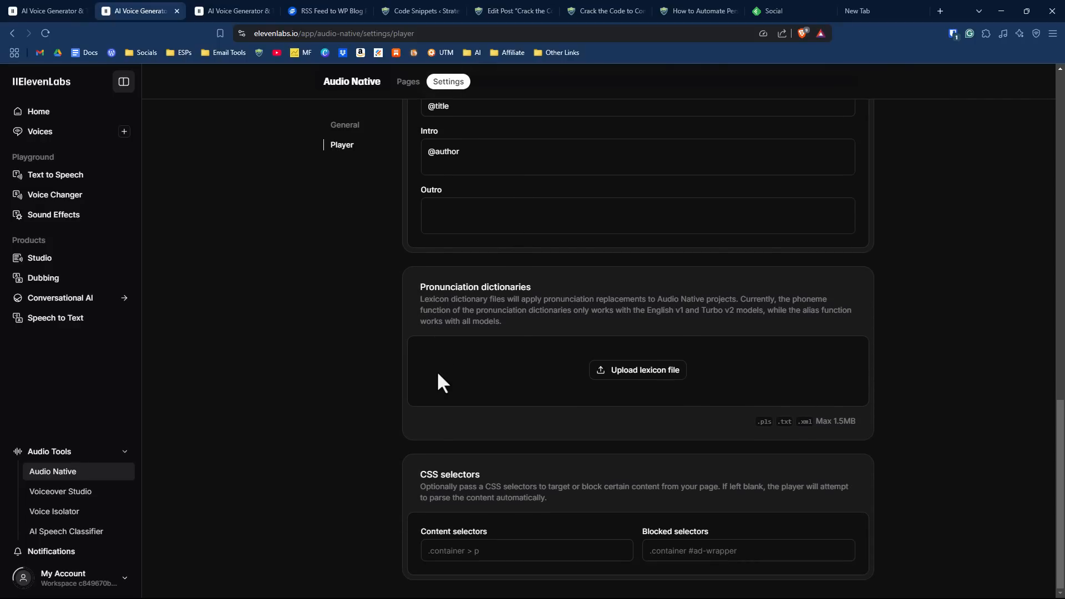
scroll(438, 373, "up", 10)
scroll(437, 370, "up", 1)
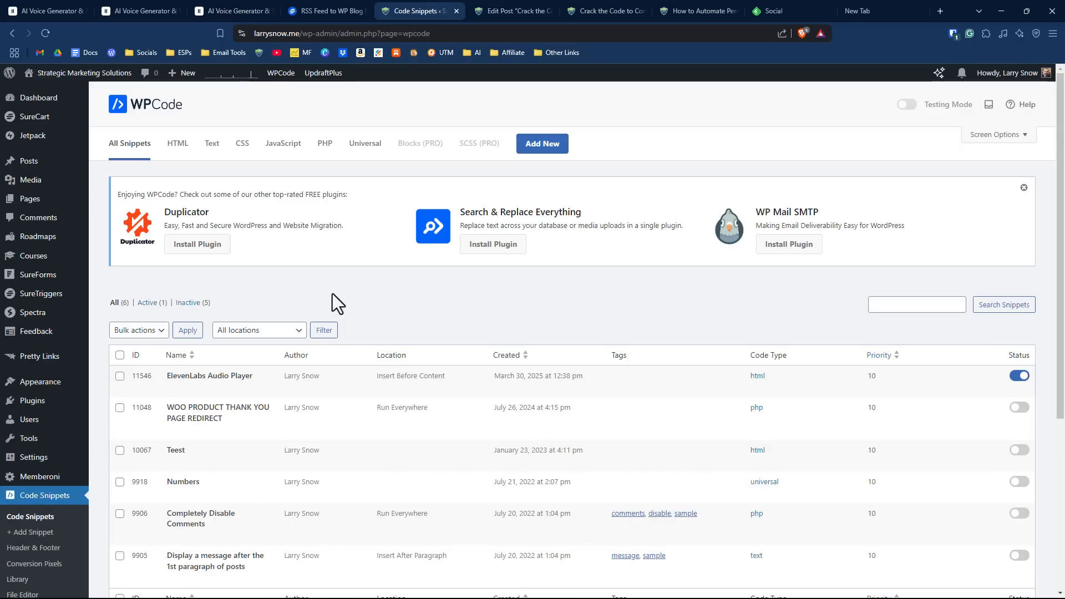
- In WordPress Code Snippets (WPCode), create a new custom HTML snippet and paste the Audio Native embed code into it
left_click(552, 154)
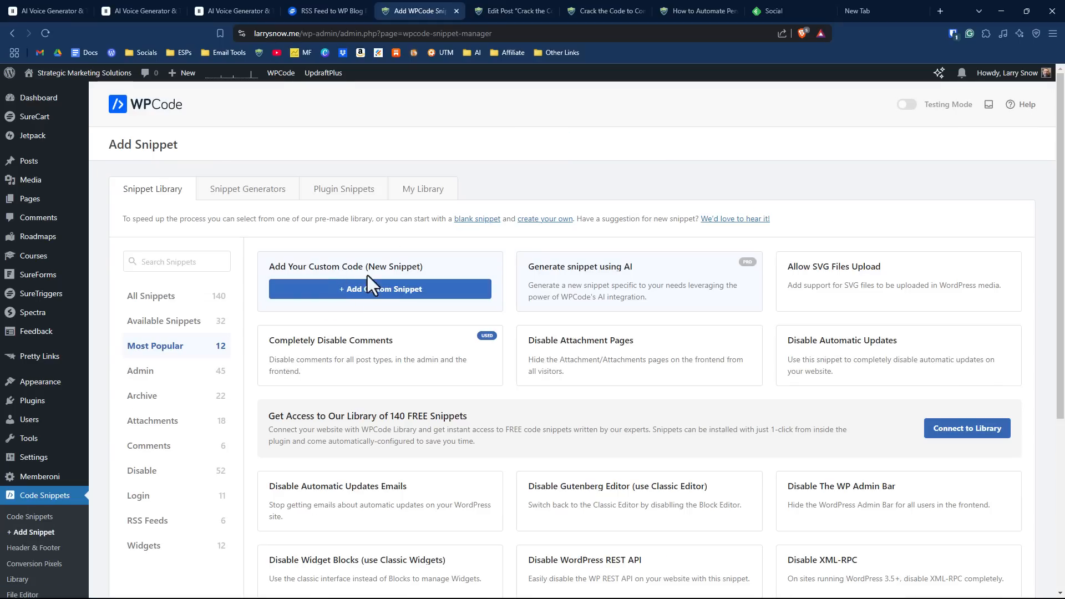
left_click(387, 299)
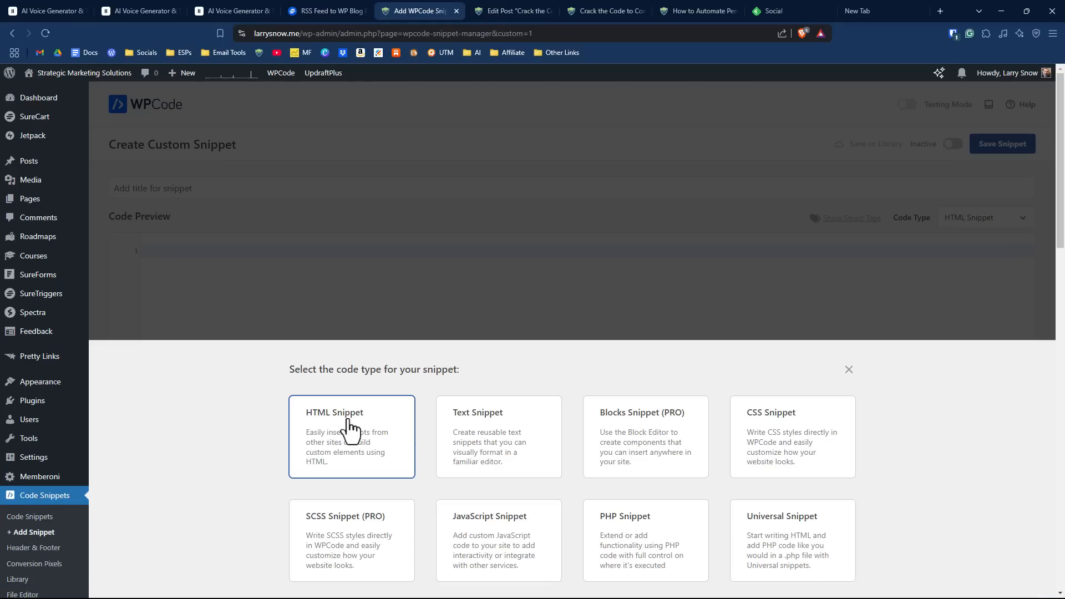
left_click(348, 430)
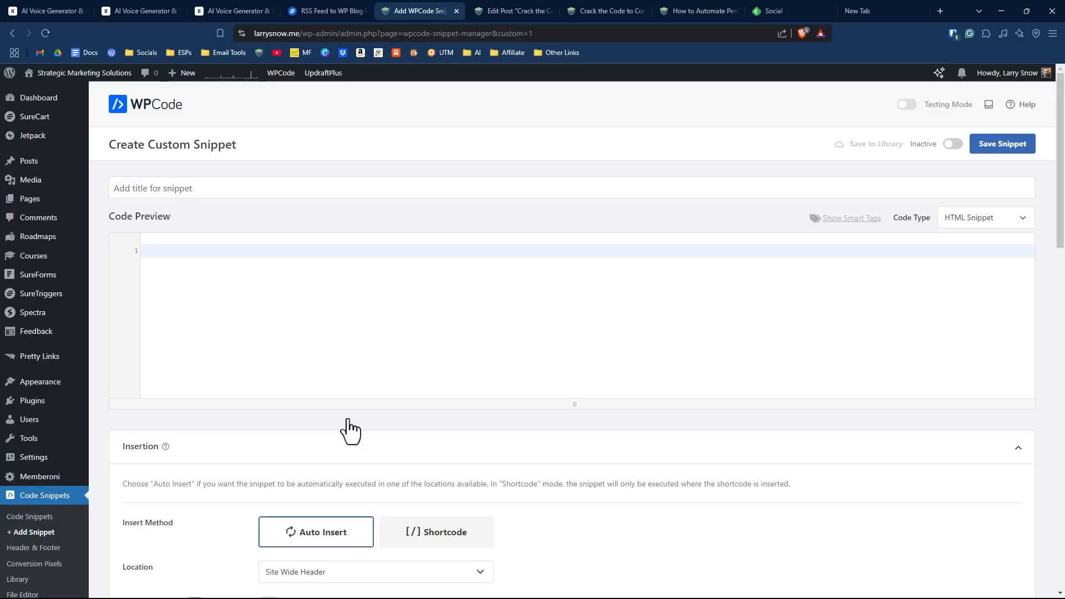
left_click(273, 254)
key("ctrl+v")
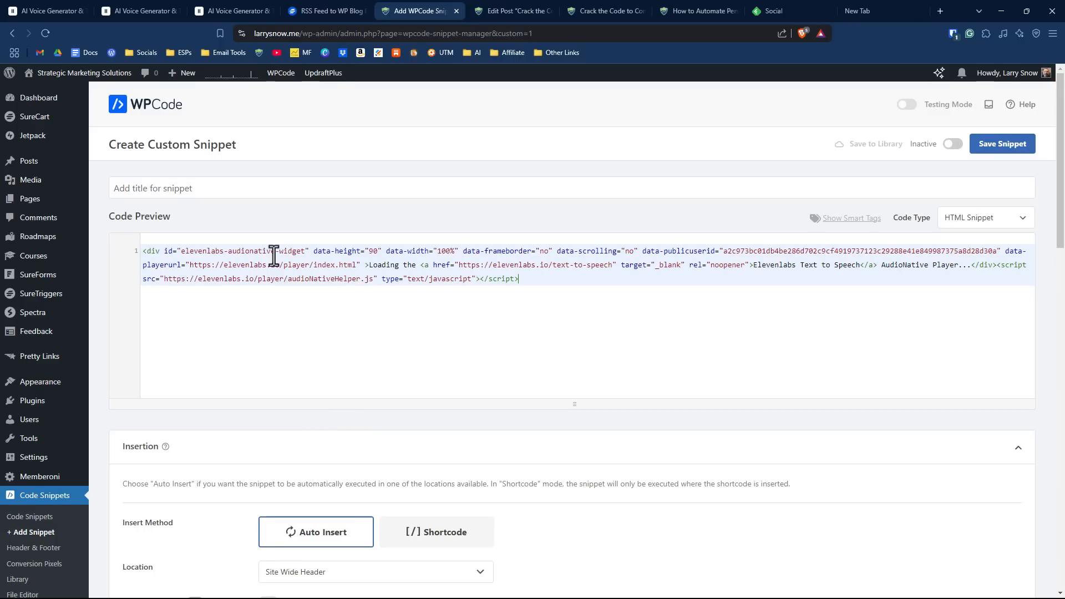
- Set the snippet's auto-insert location to the page-specific option Insert Before Content and save the snippet
scroll(554, 297, "down", 4)
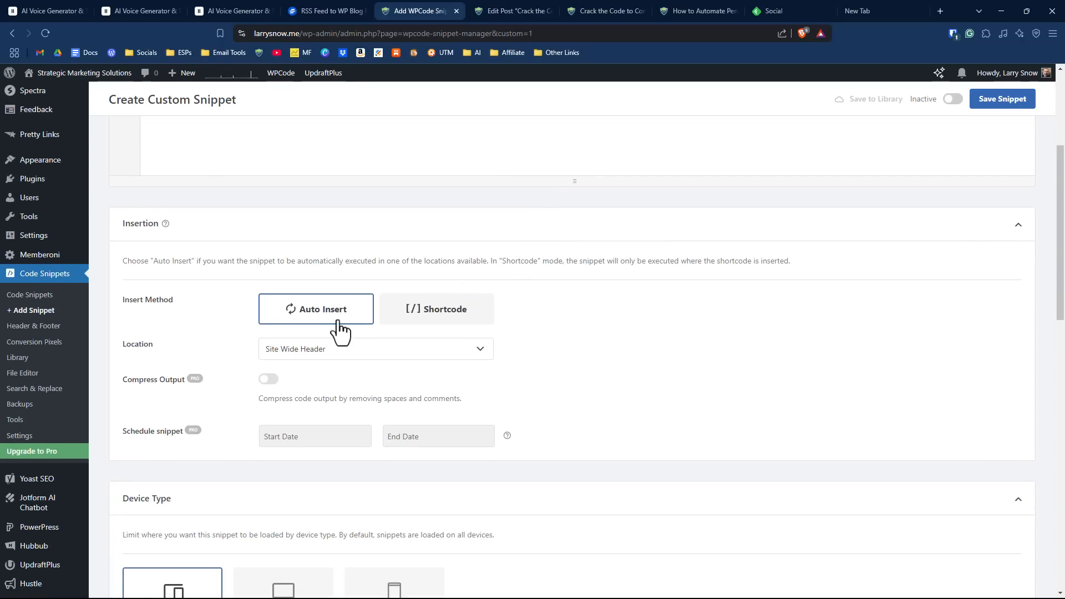
left_click(305, 352)
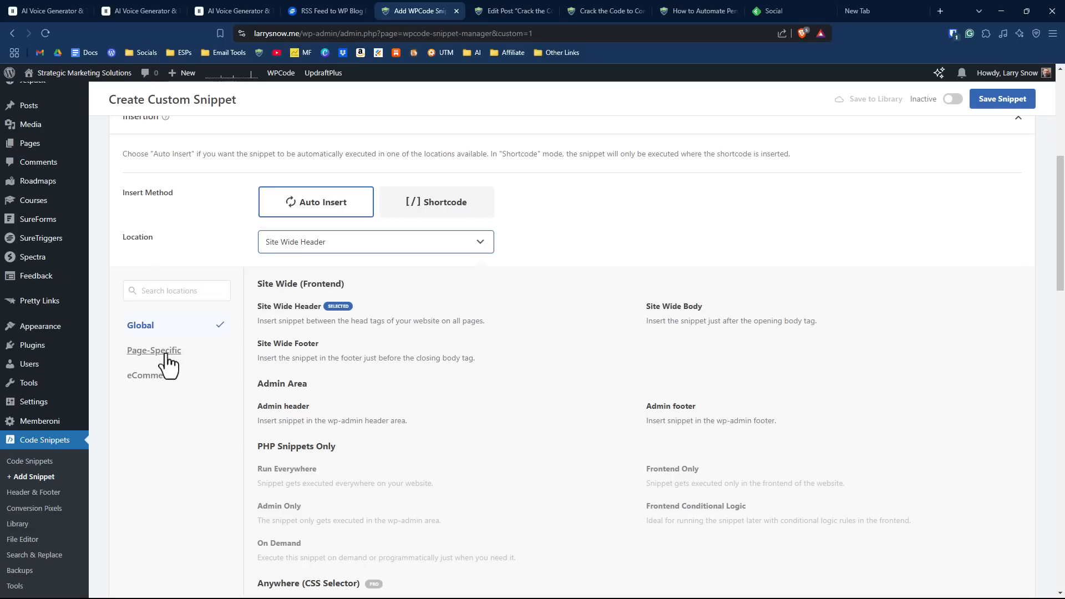
left_click(161, 352)
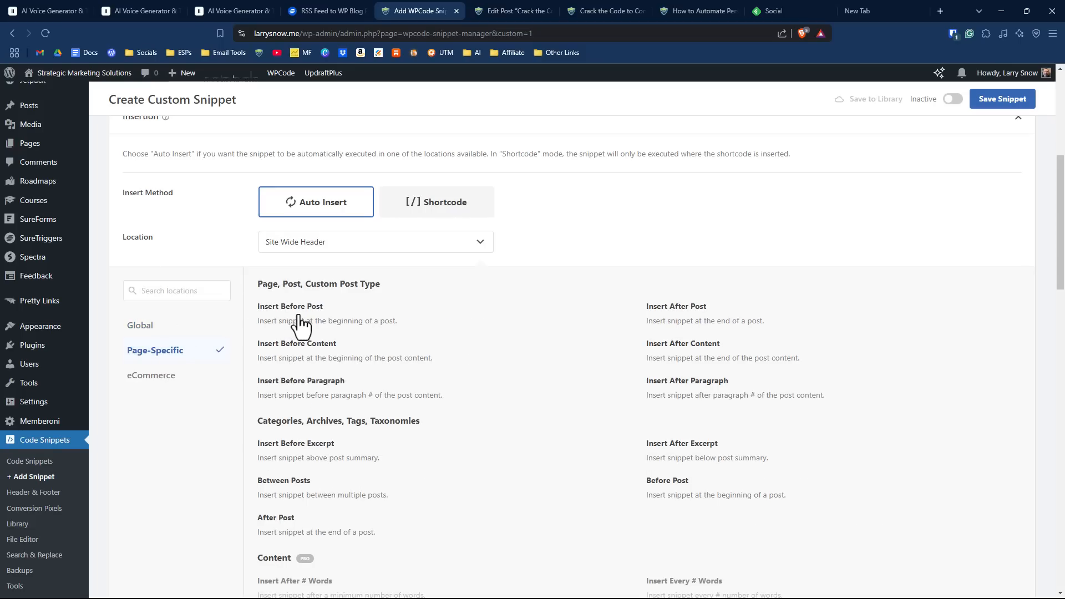
left_click(311, 359)
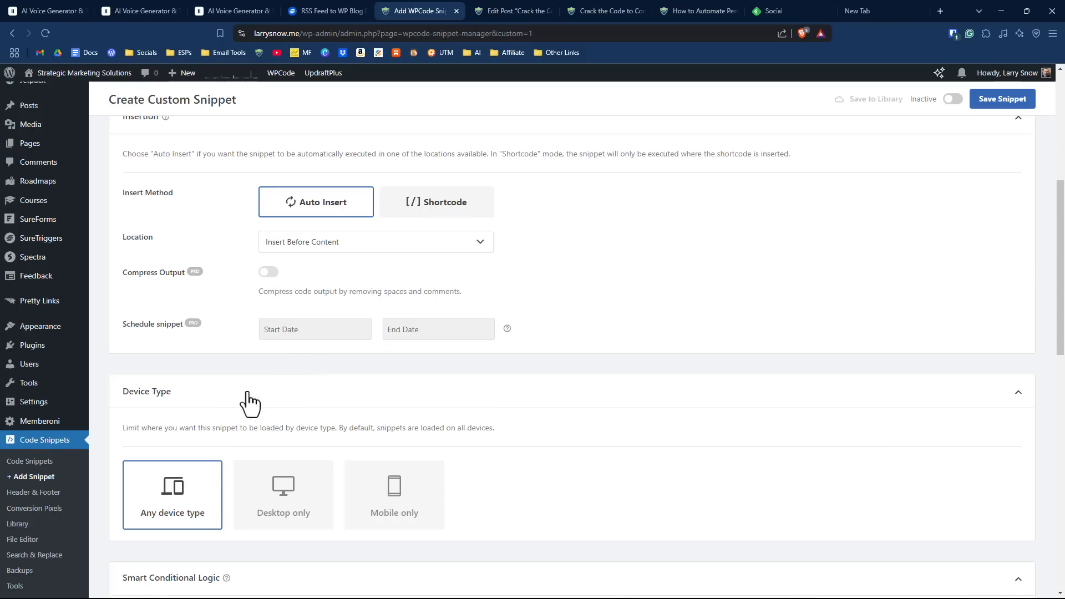
scroll(219, 421, "down", 5)
key("ctrl+s")
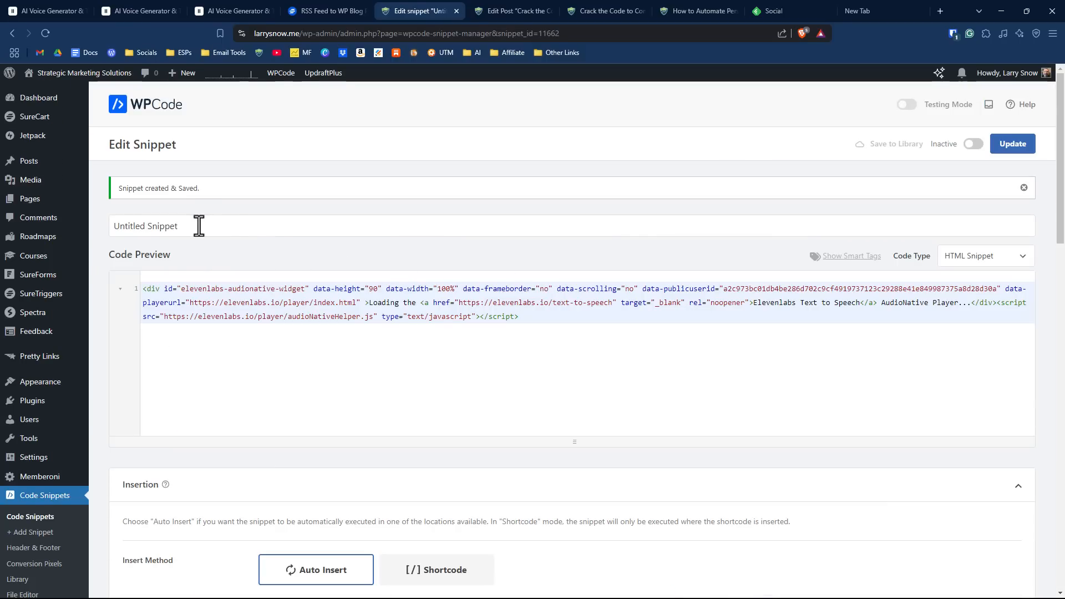
- Title the snippet "ElevenLabs", then activate and update it
left_click_drag(197, 226, 108, 224)
type("E")
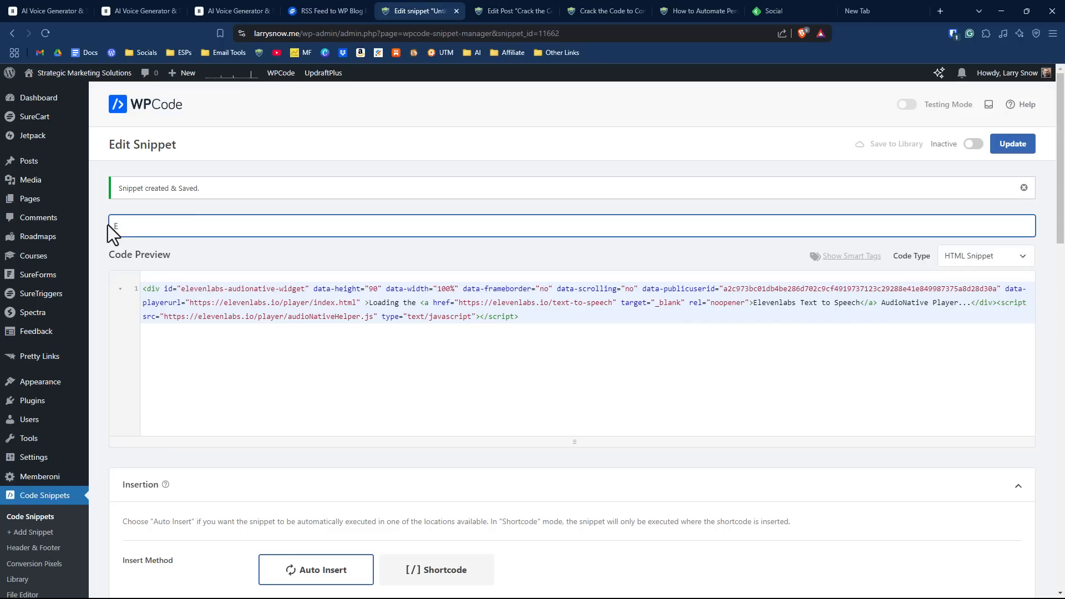
type("levenLabs")
left_click(198, 204)
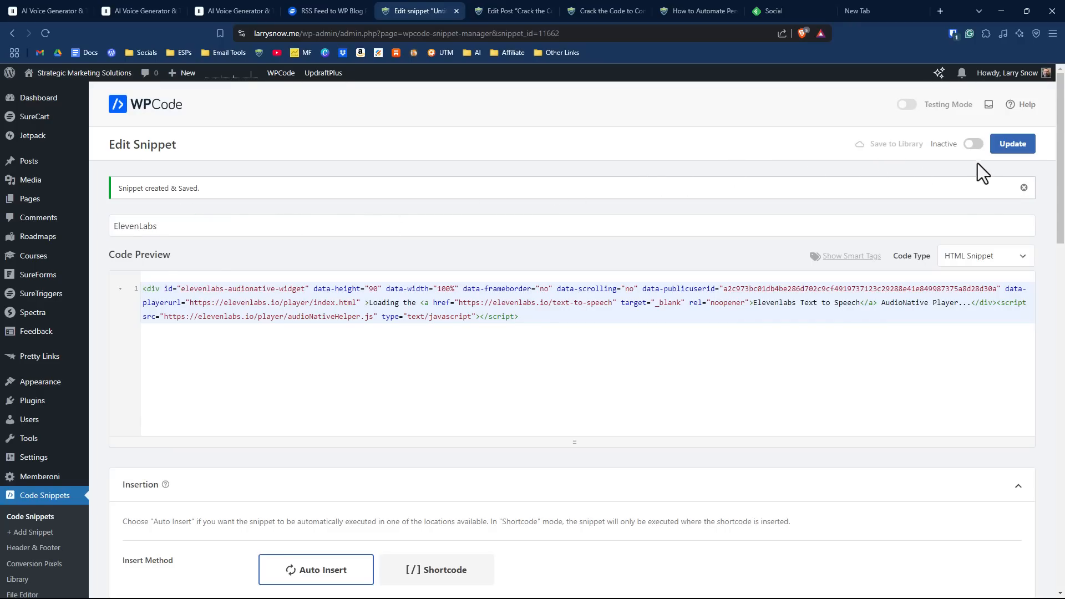
left_click(976, 148)
left_click(1011, 145)
- Play the embedded audio on the "How to Automate Personalized Lead Magnets with SureTriggers" post and check the pages listed in ElevenLabs Audio Native
left_click(682, 10)
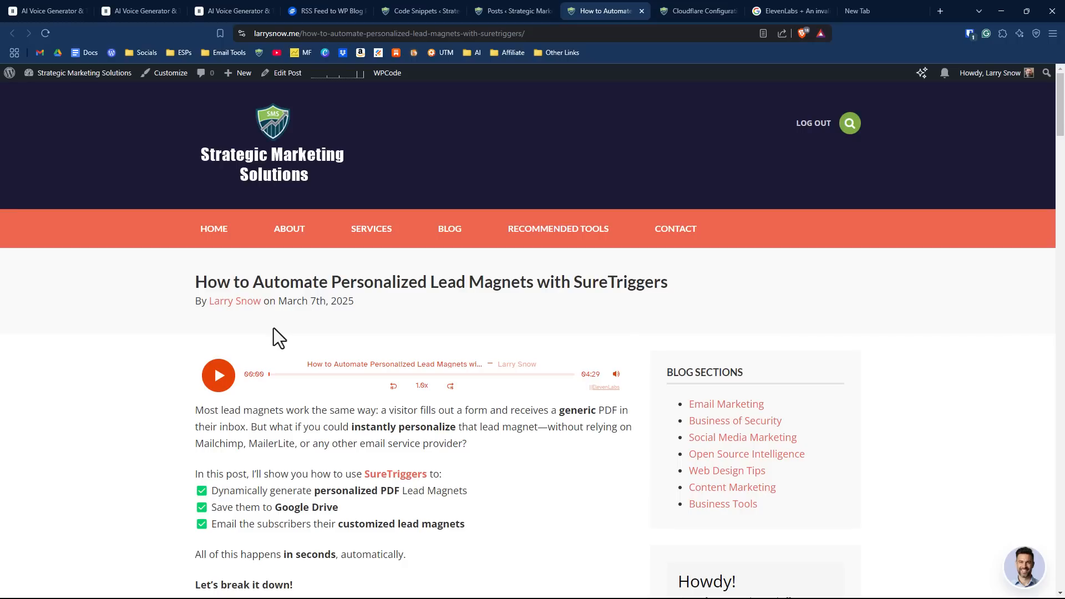
left_click(219, 375)
left_click(148, 13)
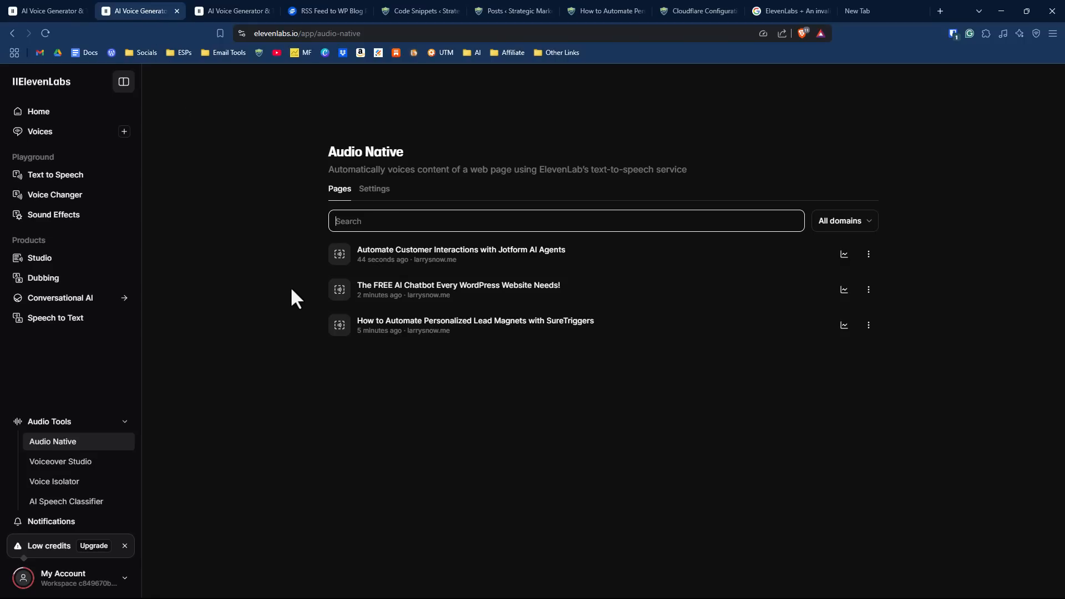